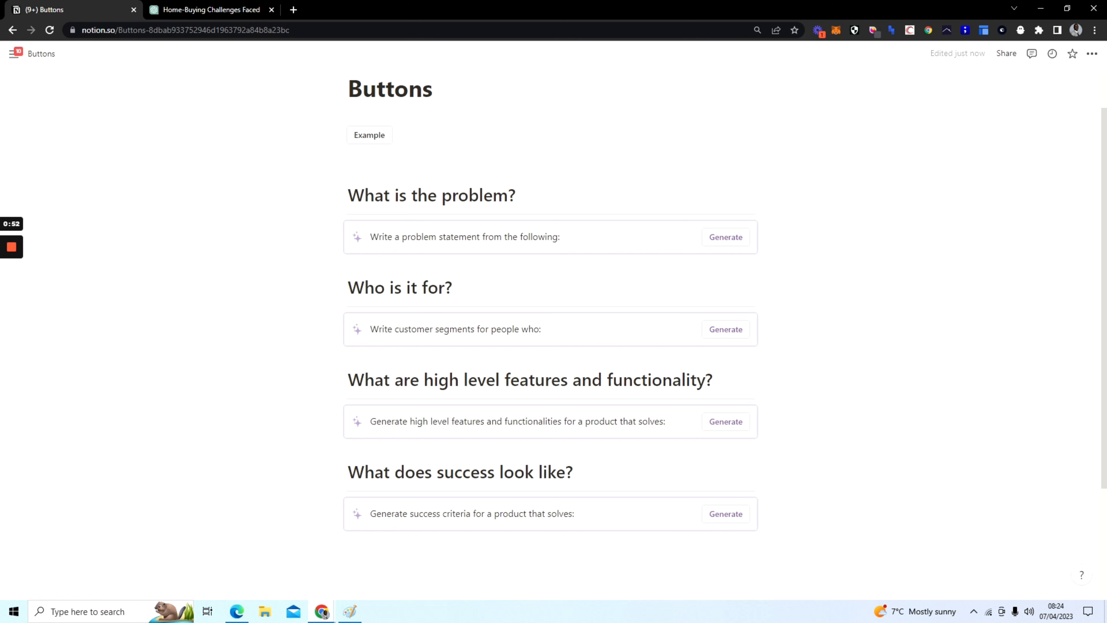
Step: Switch to ChatGPT and copy the full "Dealing with hidden costs" item from the list of first-time home buyer problems
{"action": "left_click", "coordinate": [185, 10]}
{"action": "scroll", "coordinate": [524, 181], "scroll_direction": "up", "scroll_amount": 2}
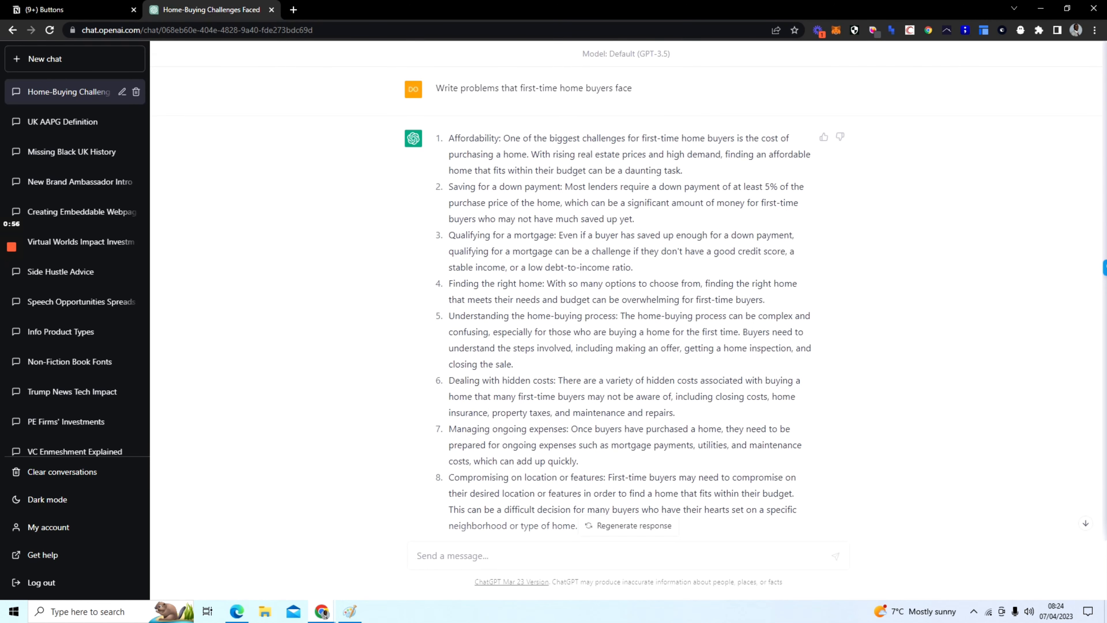
{"action": "left_click_drag", "start_coordinate": [684, 414], "coordinate": [448, 380]}
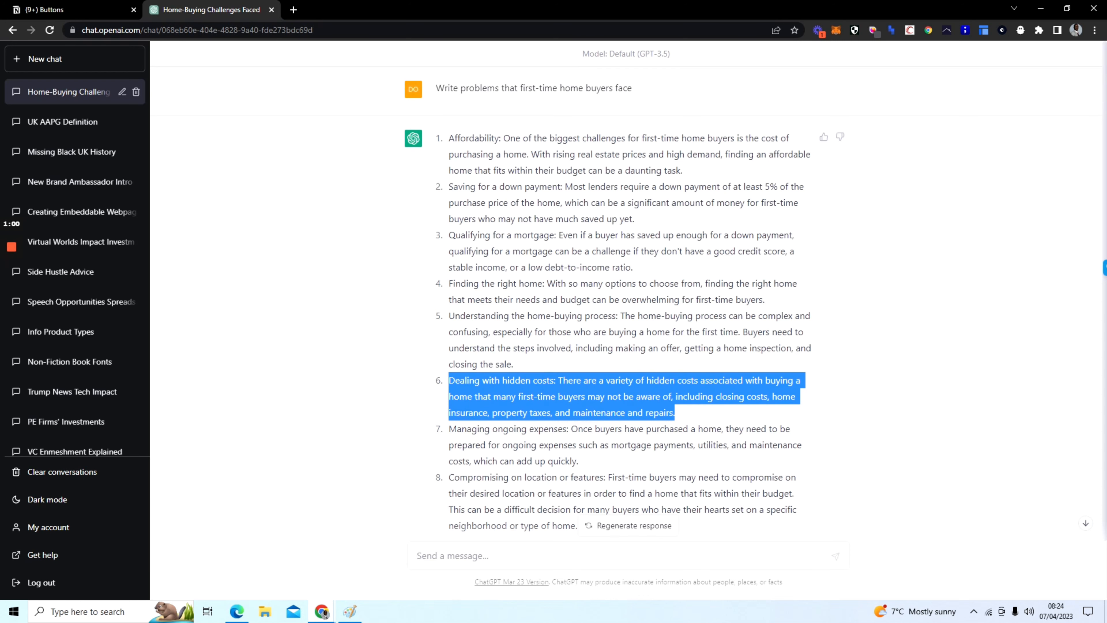
Step: In Notion, paste the hidden-costs item after "Write a problem statement from the following:" and generate the problem statement
{"action": "left_click", "coordinate": [83, 13]}
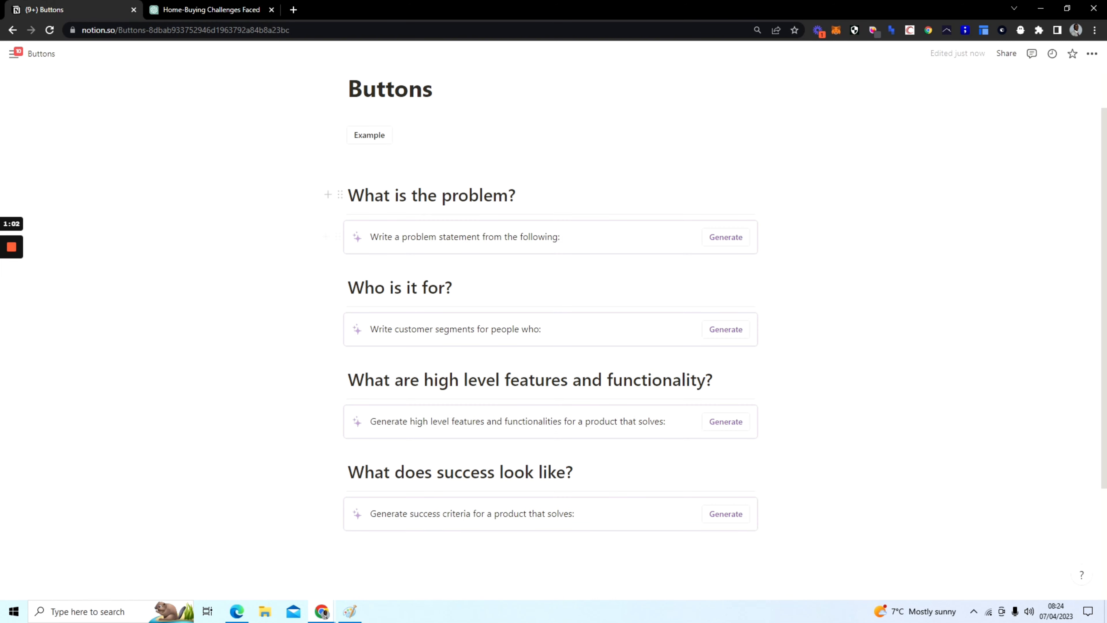
{"action": "type", "text": "1. Dealing with hidden costs: There are a variety of hidden costs associated with buying a home that many first-time buyers may not be aware of, including closing costs, home insurance, property taxes, and maintenance and repairs."}
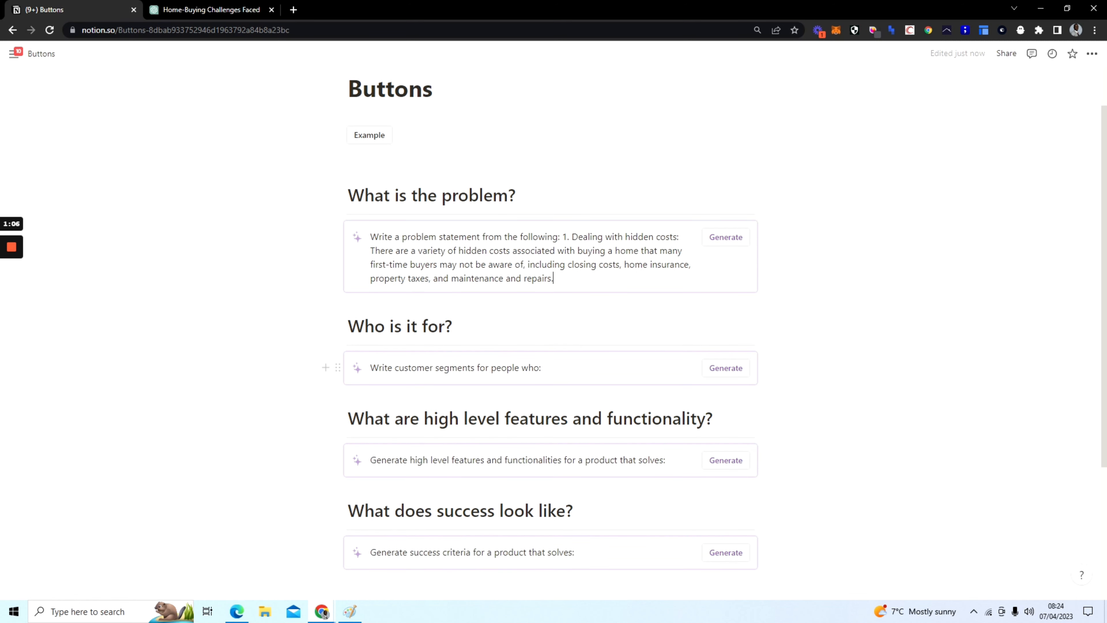
{"action": "left_click", "coordinate": [541, 368]}
{"action": "left_click", "coordinate": [711, 237]}
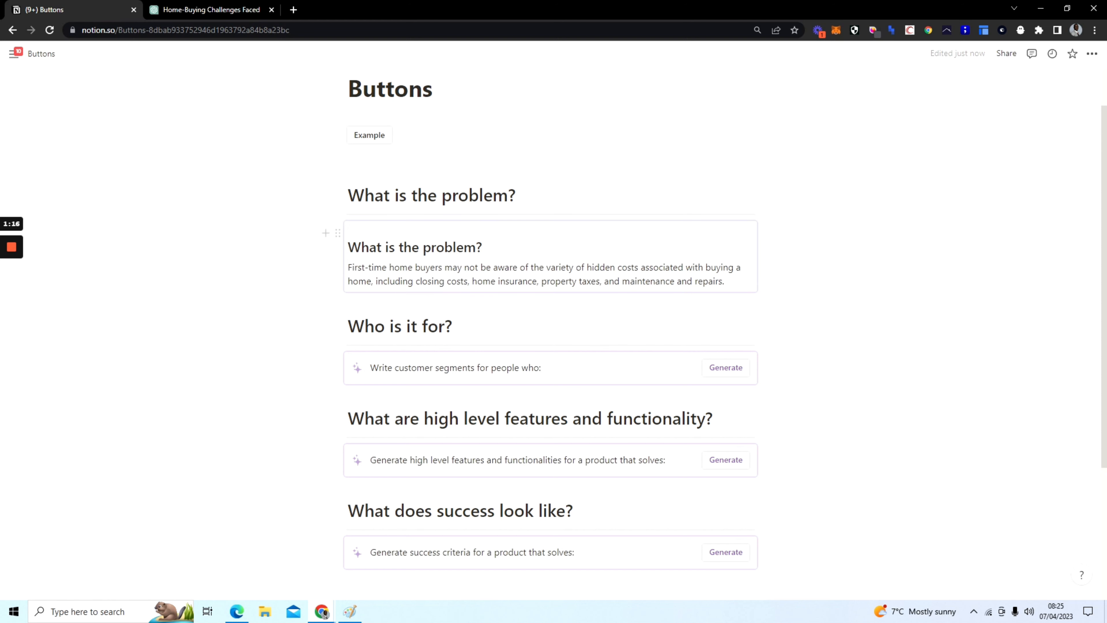
Step: Copy the problem statement from "may not be aware" to its end, append it to the customer segments prompt, and generate the segments
{"action": "left_click", "coordinate": [544, 367]}
{"action": "left_click_drag", "start_coordinate": [348, 267], "coordinate": [651, 281]}
{"action": "left_click", "coordinate": [546, 267]}
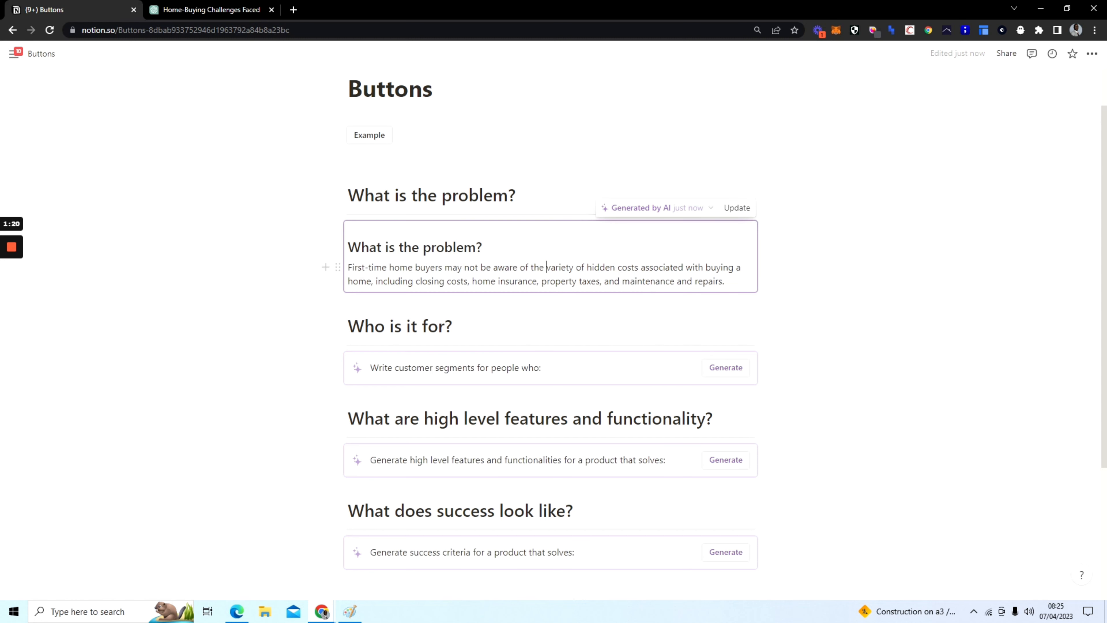
{"action": "left_click_drag", "start_coordinate": [444, 267], "coordinate": [723, 281]}
{"action": "key", "text": "ctrl+c"}
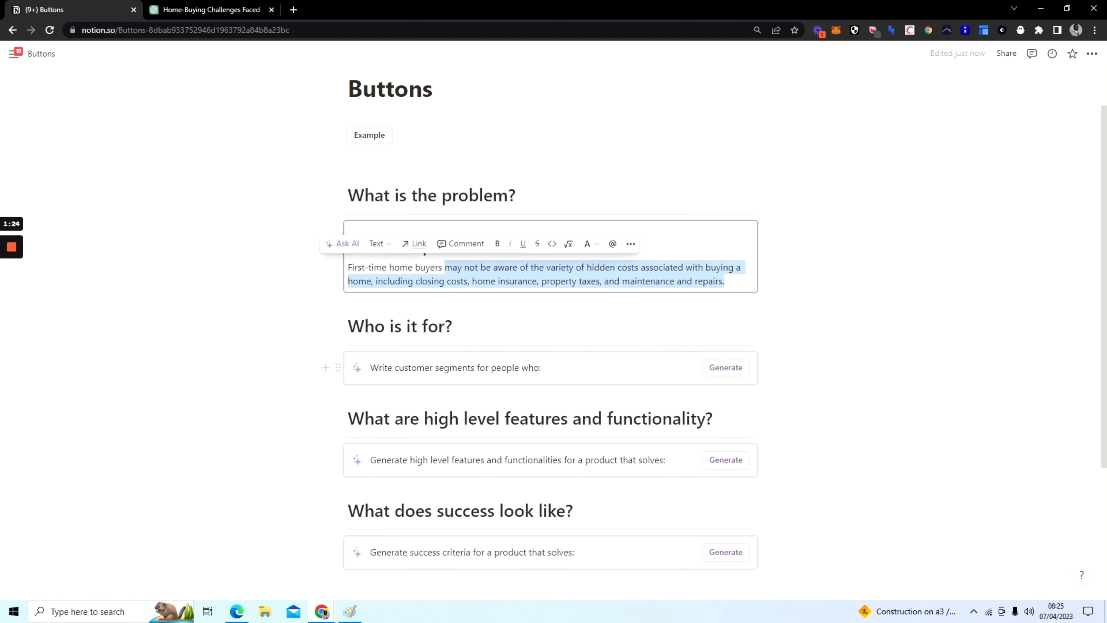
{"action": "left_click", "coordinate": [543, 368]}
{"action": "key", "text": "ctrl+v"}
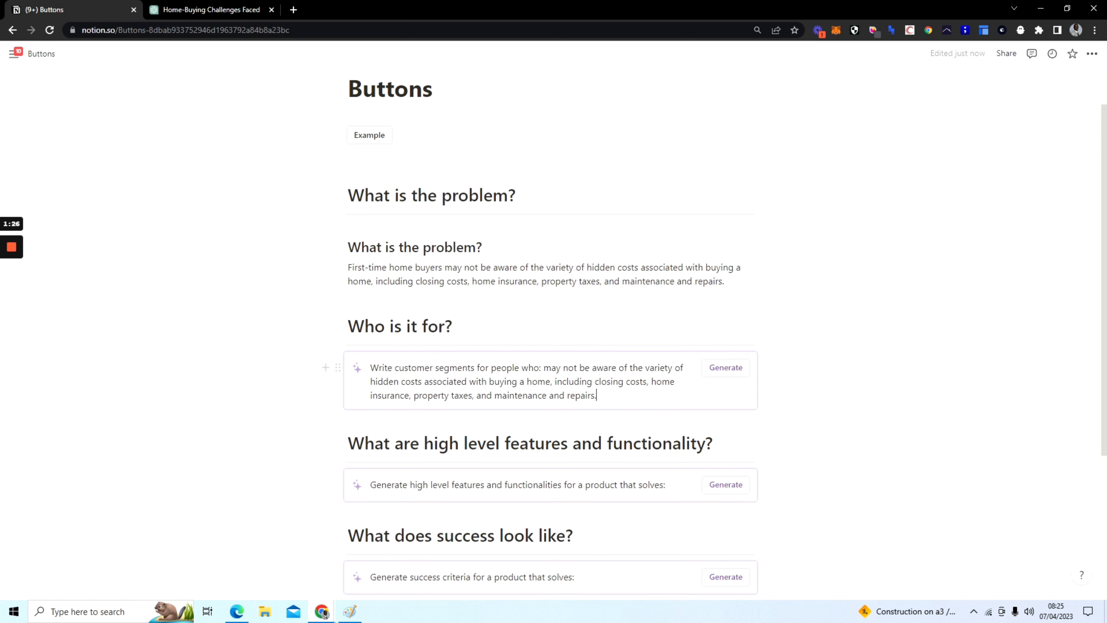
{"action": "left_click", "coordinate": [727, 370]}
Step: Return to ChatGPT and copy the "Dealing with hidden costs" item again for the features and functionality prompt
{"action": "scroll", "coordinate": [553, 336], "scroll_direction": "down", "scroll_amount": 3}
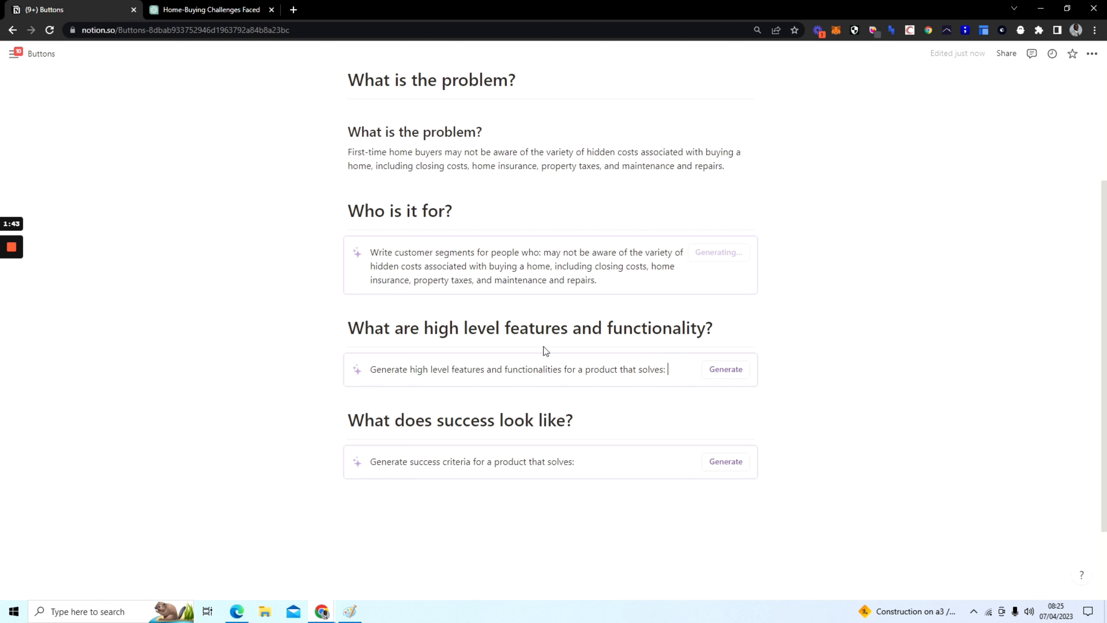
{"action": "left_click", "coordinate": [199, 13]}
{"action": "left_click", "coordinate": [654, 394]}
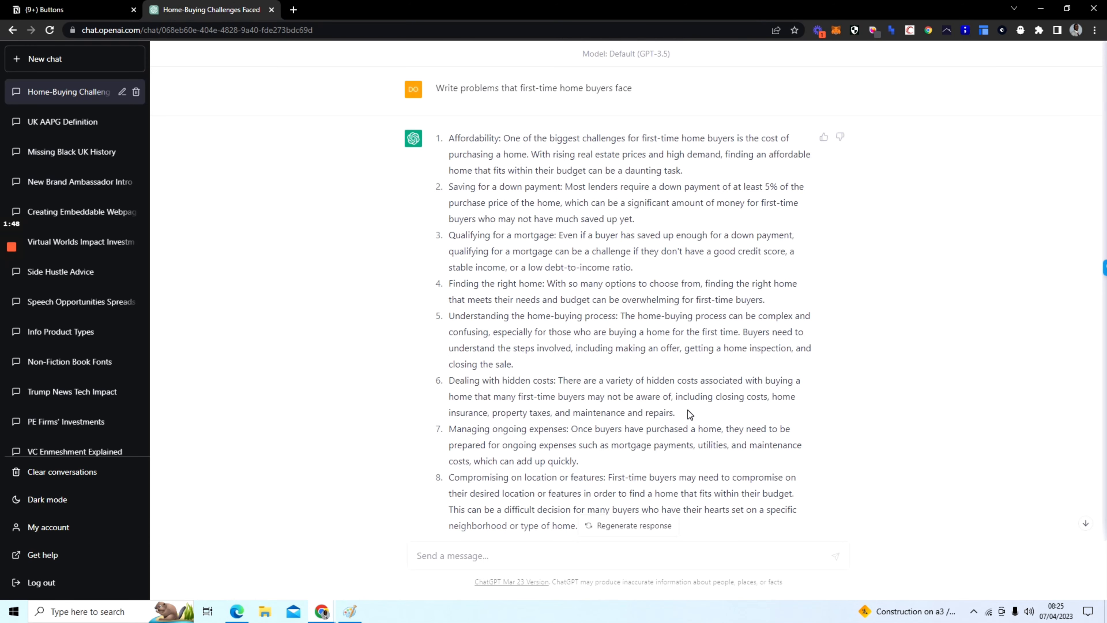
{"action": "left_click_drag", "start_coordinate": [686, 410], "coordinate": [448, 380]}
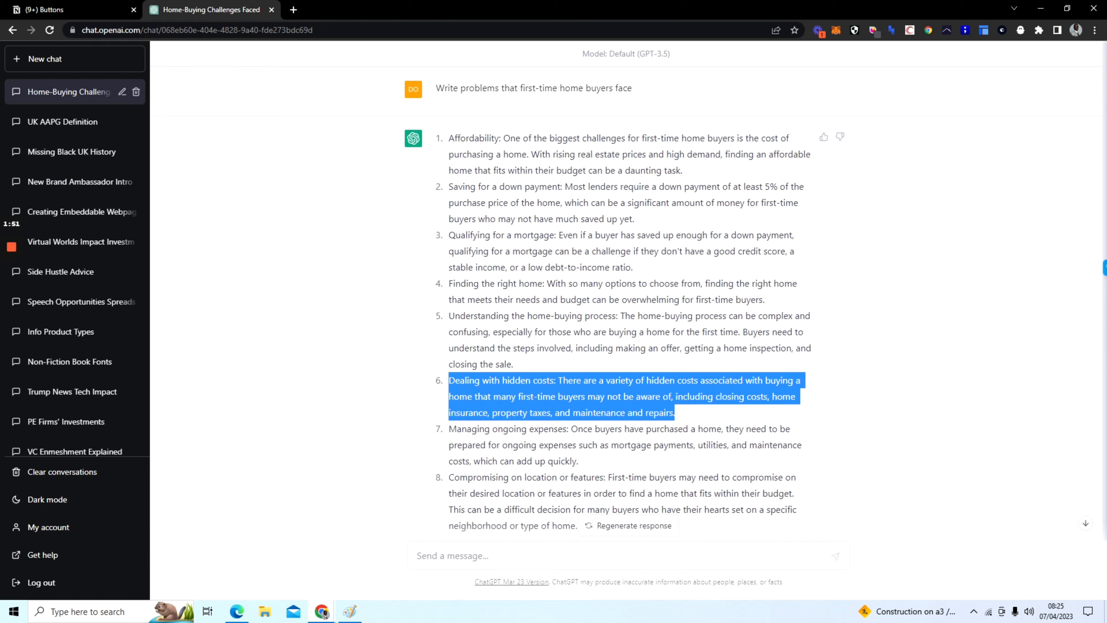
Step: In Notion, paste the hidden-costs item into the high level features prompt, remove its "1." list number, and generate the features
{"action": "left_click", "coordinate": [89, 10]}
{"action": "type", "text": "1. Dealing with hidden costs: There are a variety of hidden costs associated with buying a home that many first-time buyers may not be aware of, including closing costs, home insurance, property taxes, and maintenance and repairs."}
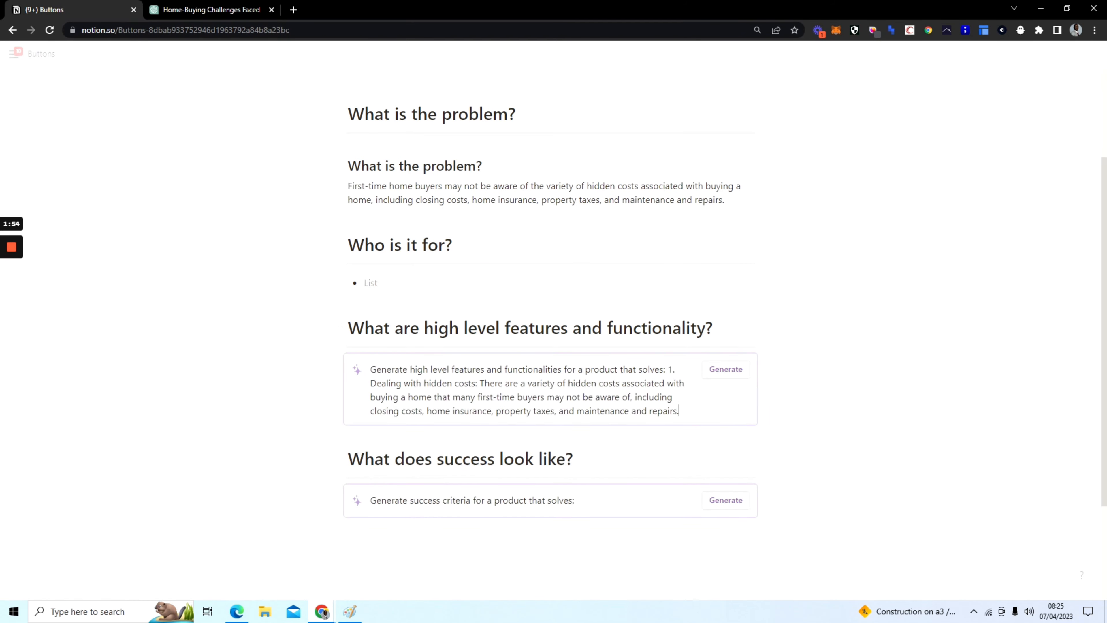
{"action": "left_click", "coordinate": [717, 373]}
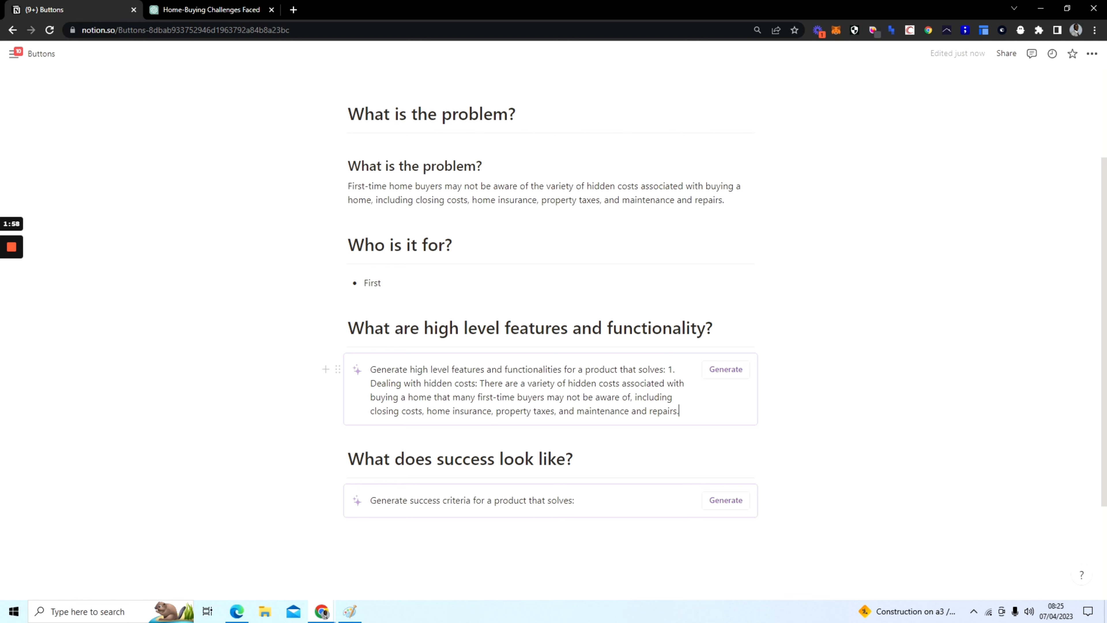
{"action": "left_click_drag", "start_coordinate": [717, 374], "coordinate": [1035, 372]}
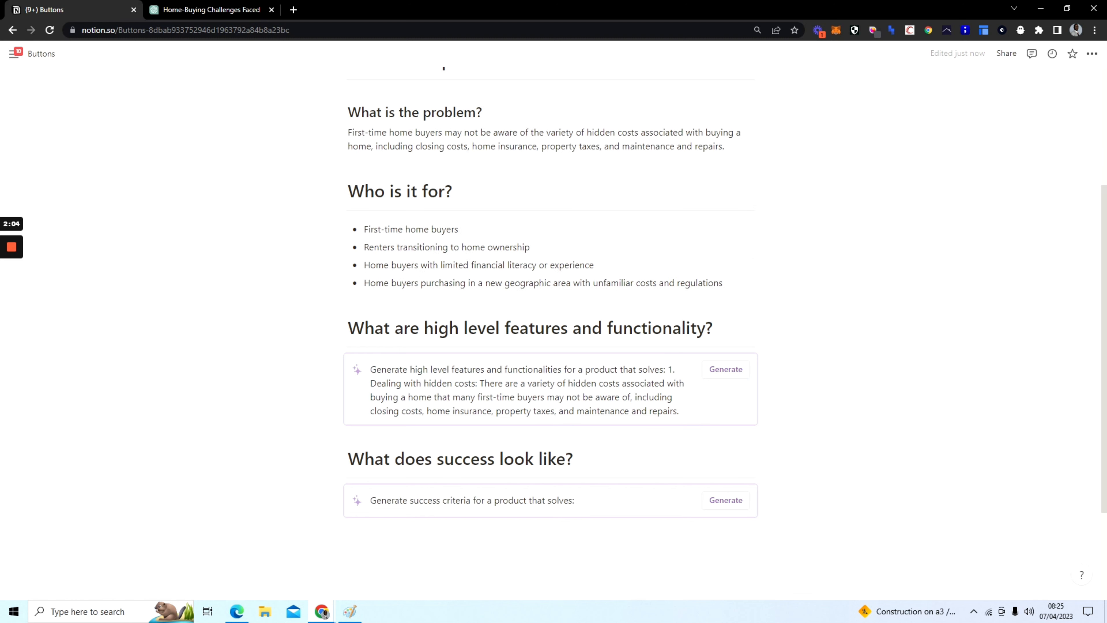
{"action": "key", "text": "BackSpace"}
{"action": "key", "text": "BackSpace"}
{"action": "left_click", "coordinate": [715, 367]}
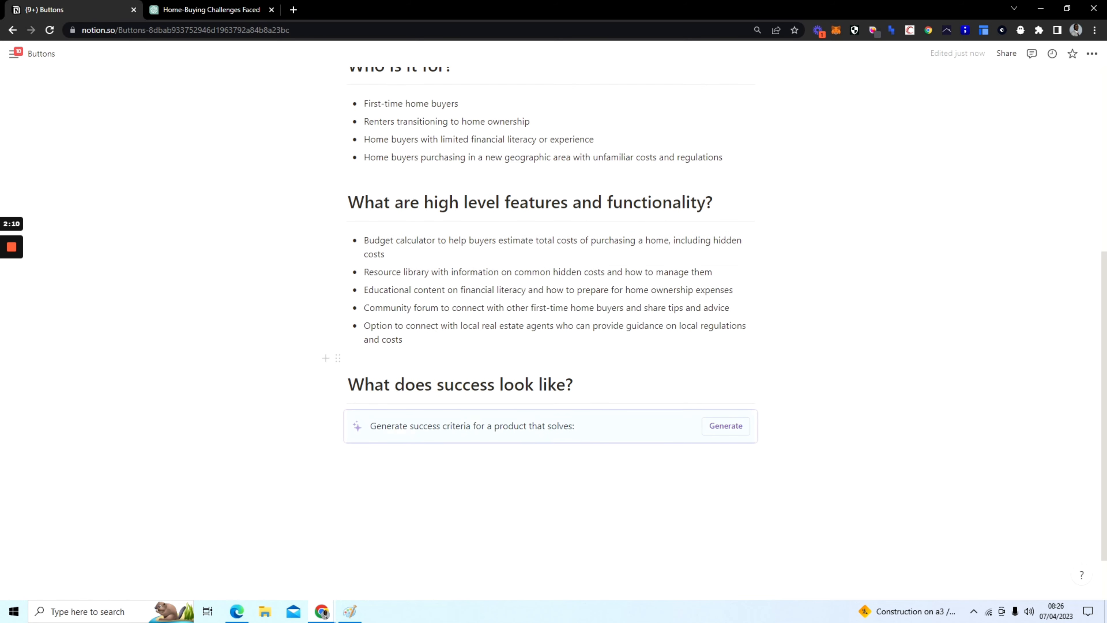
Step: Paste the hidden-costs item into the success criteria prompt, remove its "1." list number, and generate the criteria
{"action": "type", "text": "1. Dealing with hidden costs: There are a variety of hidden costs associated with buying a home that many first-time buyers may not be aware of, including closing costs, home insurance, property taxes, and maintenance and repairs."}
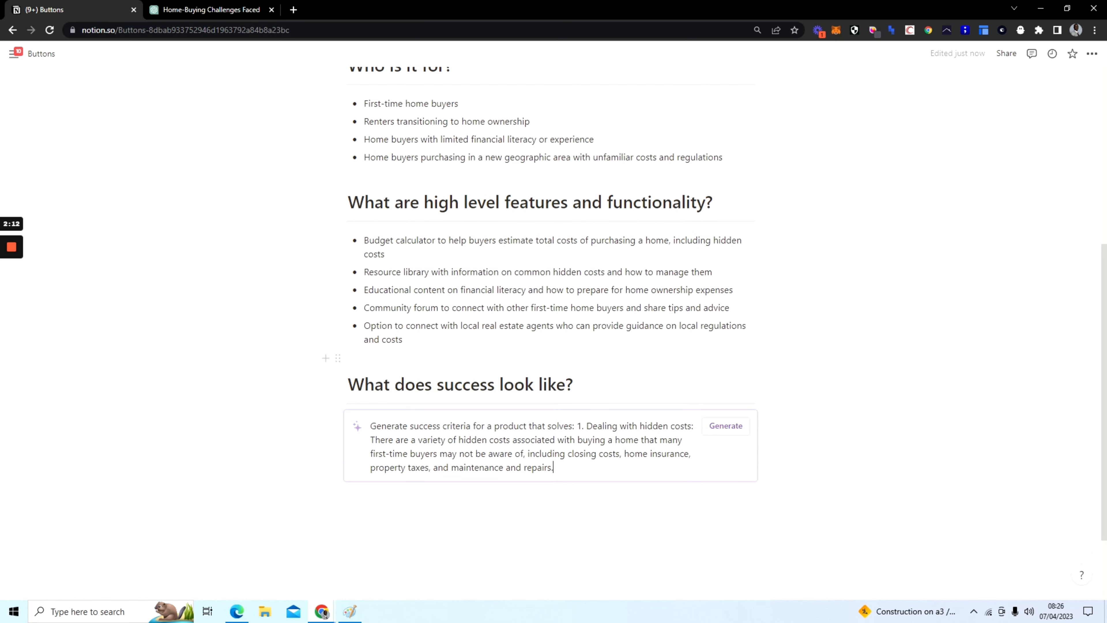
{"action": "left_click_drag", "start_coordinate": [586, 426], "coordinate": [576, 426]}
{"action": "key", "text": "BackSpace"}
{"action": "left_click", "coordinate": [721, 425]}
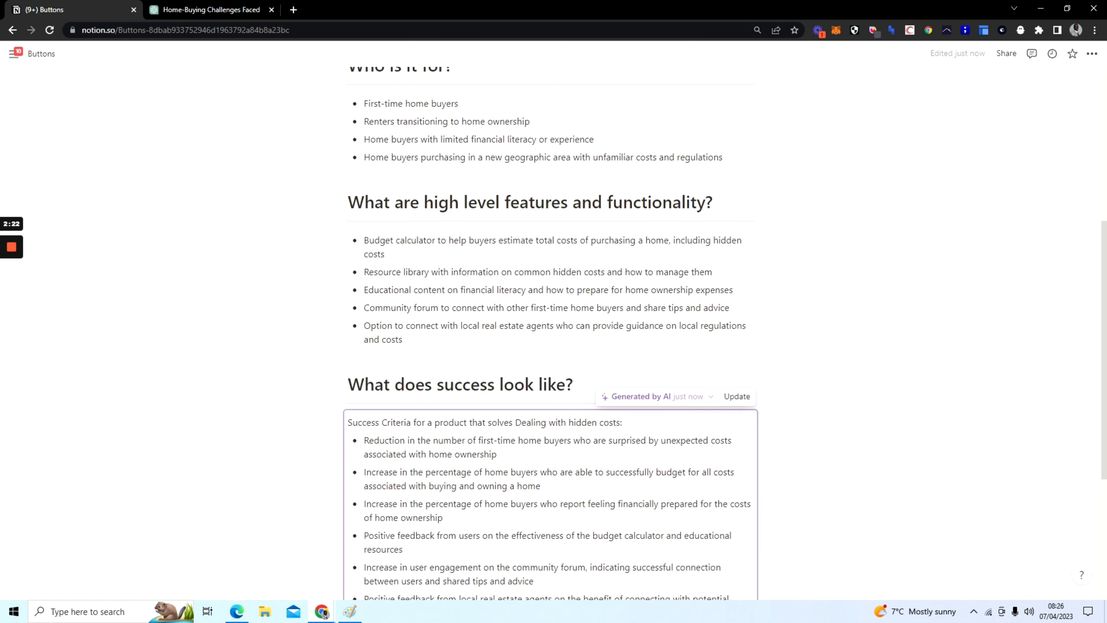
Step: Review the generated problem, audience, features and success sections, along with the Example button above them
{"action": "scroll", "coordinate": [550, 333], "scroll_direction": "up", "scroll_amount": 3}
{"action": "scroll", "coordinate": [550, 333], "scroll_direction": "down", "scroll_amount": 4}
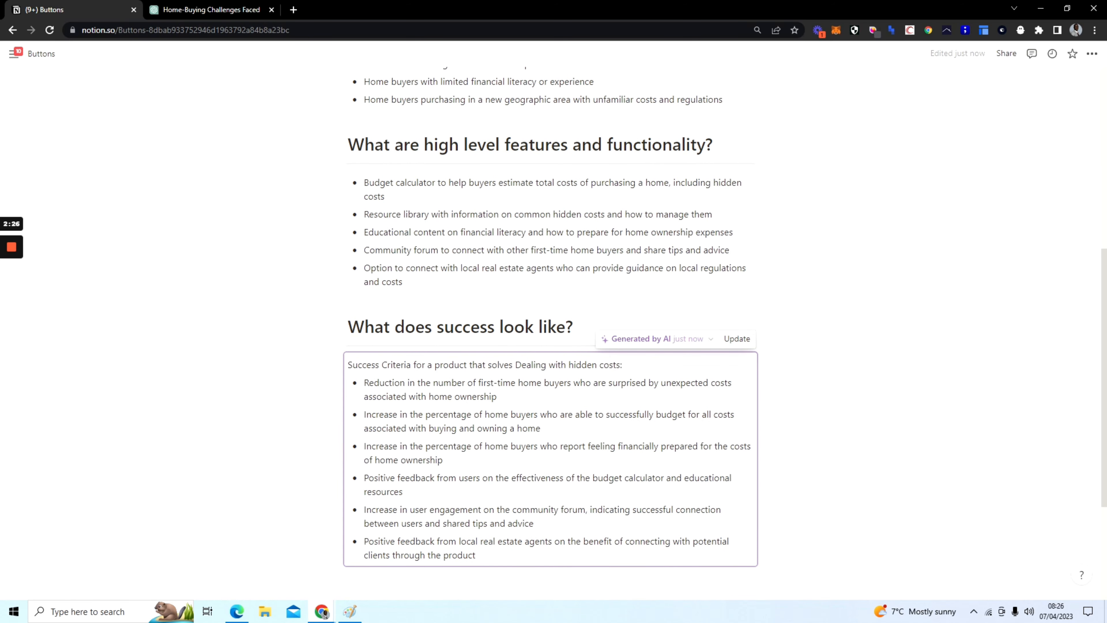
{"action": "left_click", "coordinate": [403, 281]}
{"action": "left_click", "coordinate": [729, 250]}
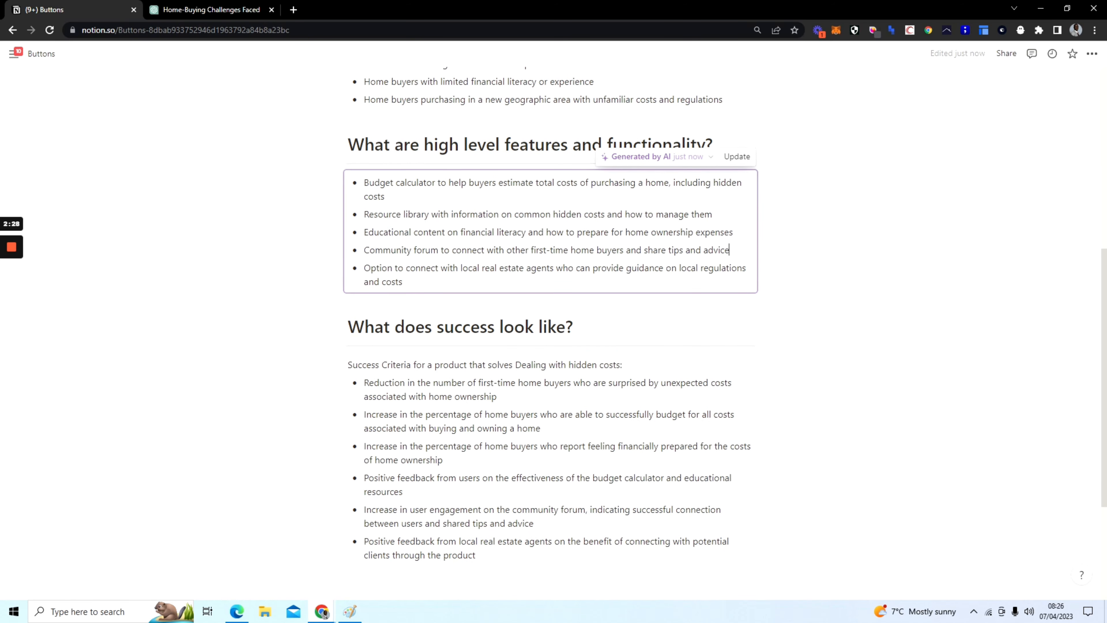
{"action": "scroll", "coordinate": [729, 250], "scroll_direction": "up", "scroll_amount": 5}
{"action": "left_click", "coordinate": [725, 251]}
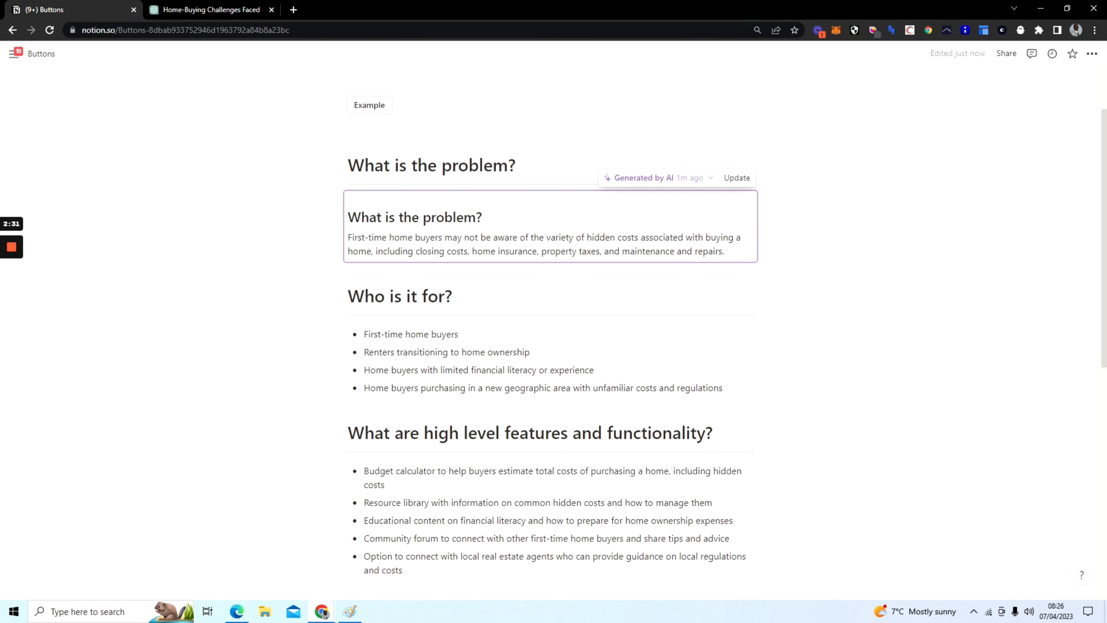
{"action": "left_click", "coordinate": [453, 296]}
{"action": "scroll", "coordinate": [553, 332], "scroll_direction": "down", "scroll_amount": 5}
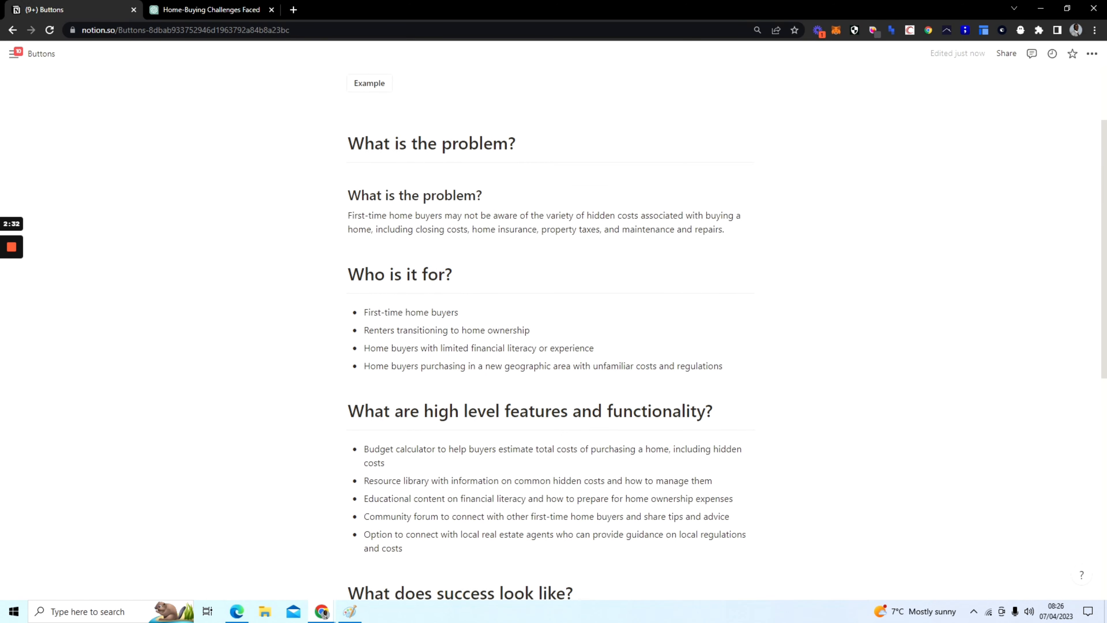
{"action": "scroll", "coordinate": [373, 111], "scroll_direction": "up", "scroll_amount": 5}
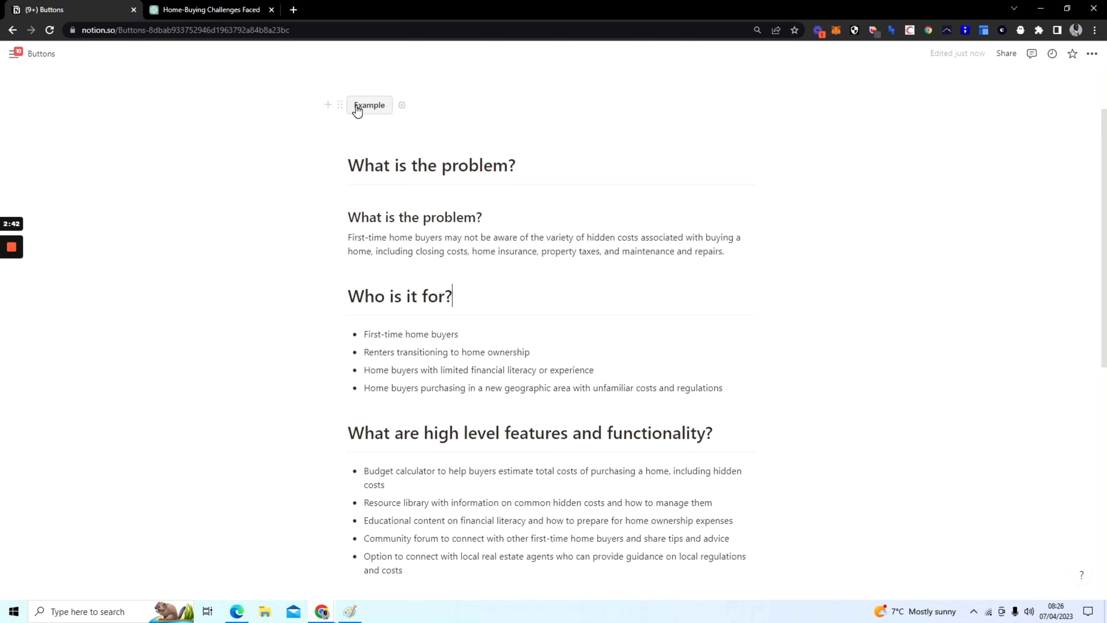
{"action": "scroll", "coordinate": [358, 110], "scroll_direction": "down", "scroll_amount": 5}
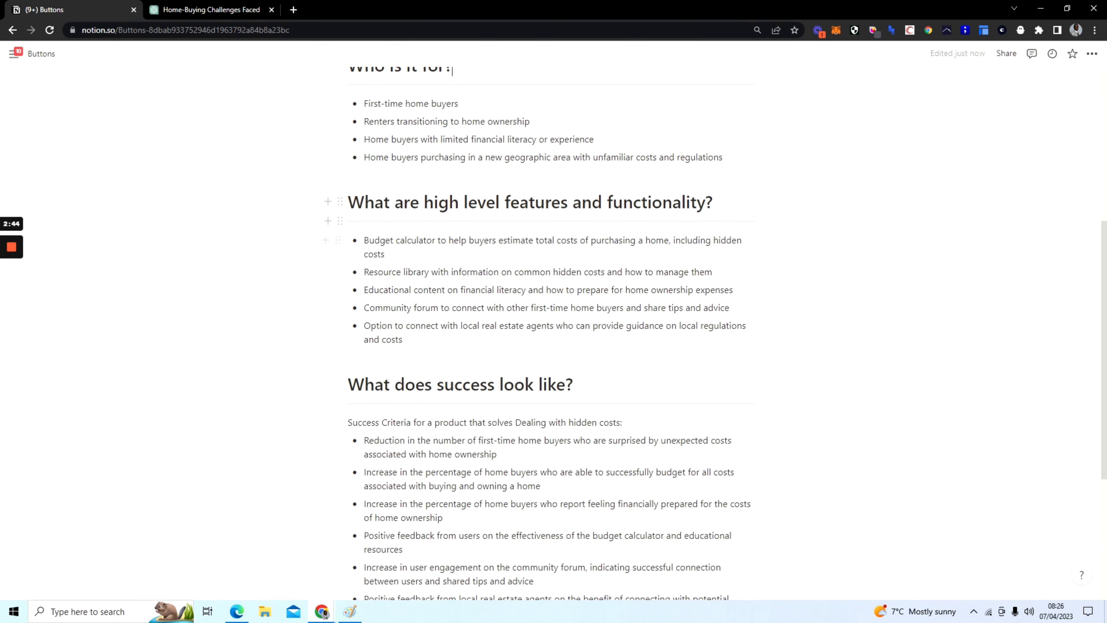
{"action": "scroll", "coordinate": [550, 305], "scroll_direction": "up", "scroll_amount": 3}
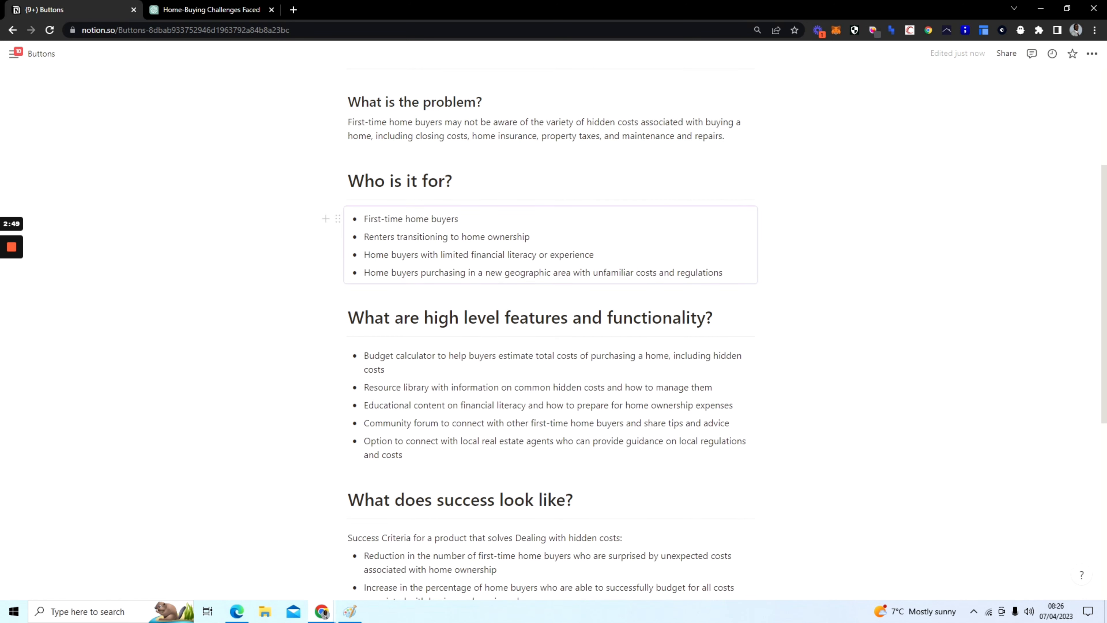
{"action": "scroll", "coordinate": [549, 305], "scroll_direction": "down", "scroll_amount": 5}
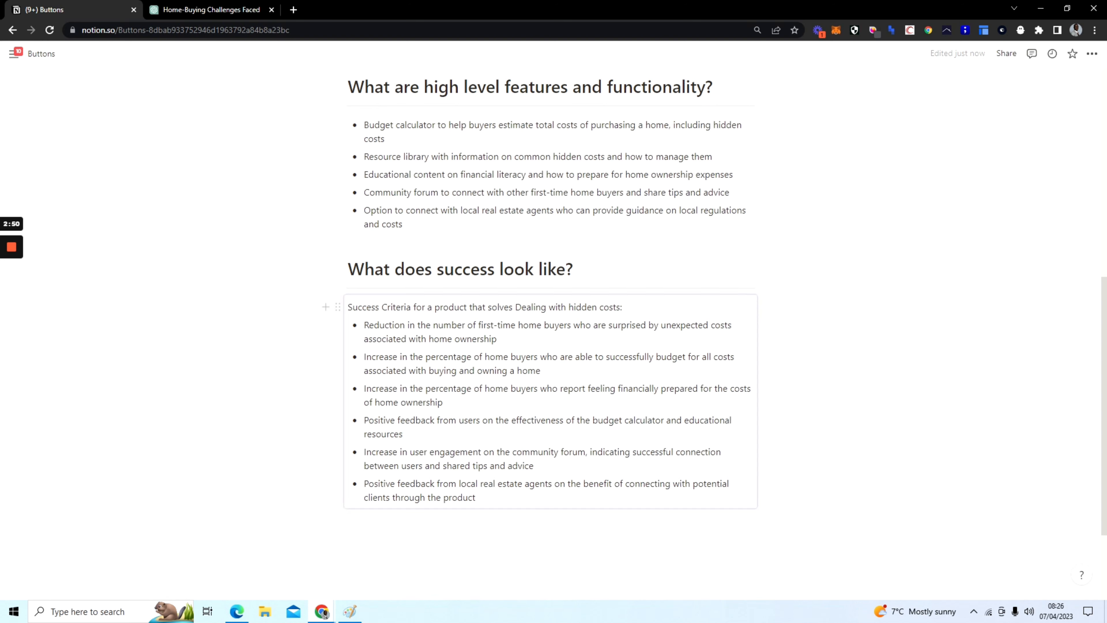
{"action": "scroll", "coordinate": [549, 348], "scroll_direction": "up", "scroll_amount": 7}
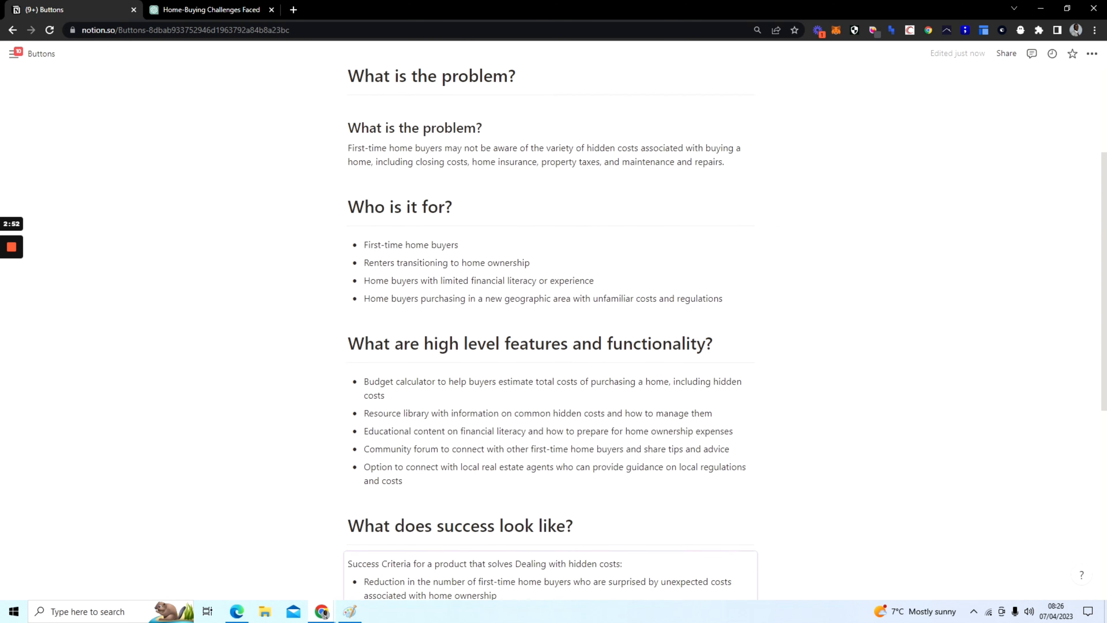
{"action": "scroll", "coordinate": [549, 340], "scroll_direction": "up", "scroll_amount": 1}
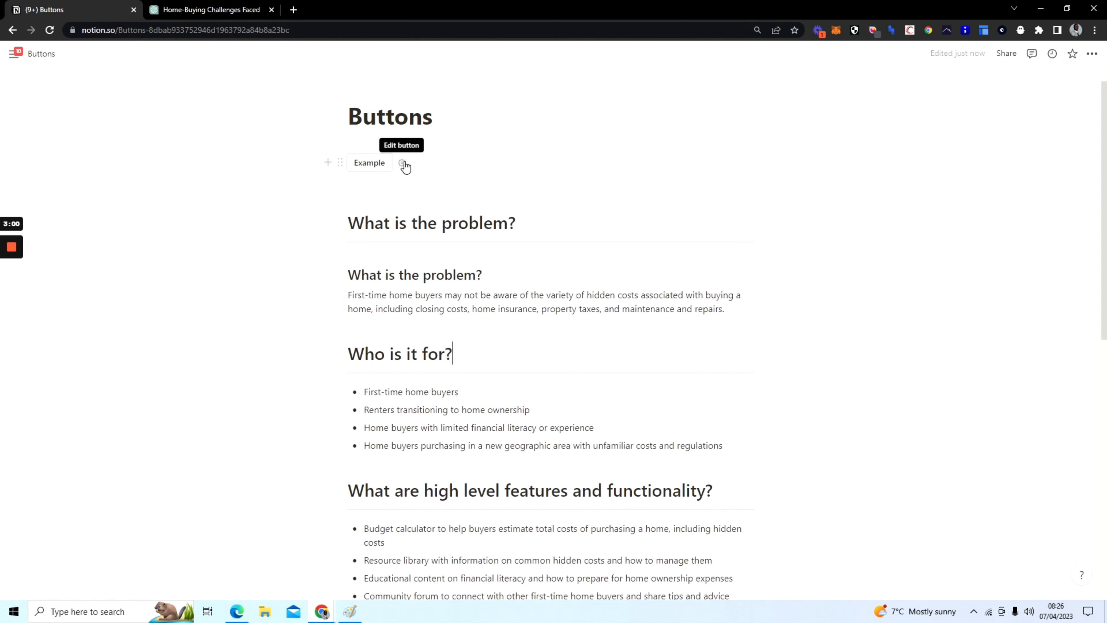
Step: Delete all generated sections below the Example button, from "What is the problem?" through the success criteria
{"action": "scroll", "coordinate": [551, 336], "scroll_direction": "down", "scroll_amount": 8}
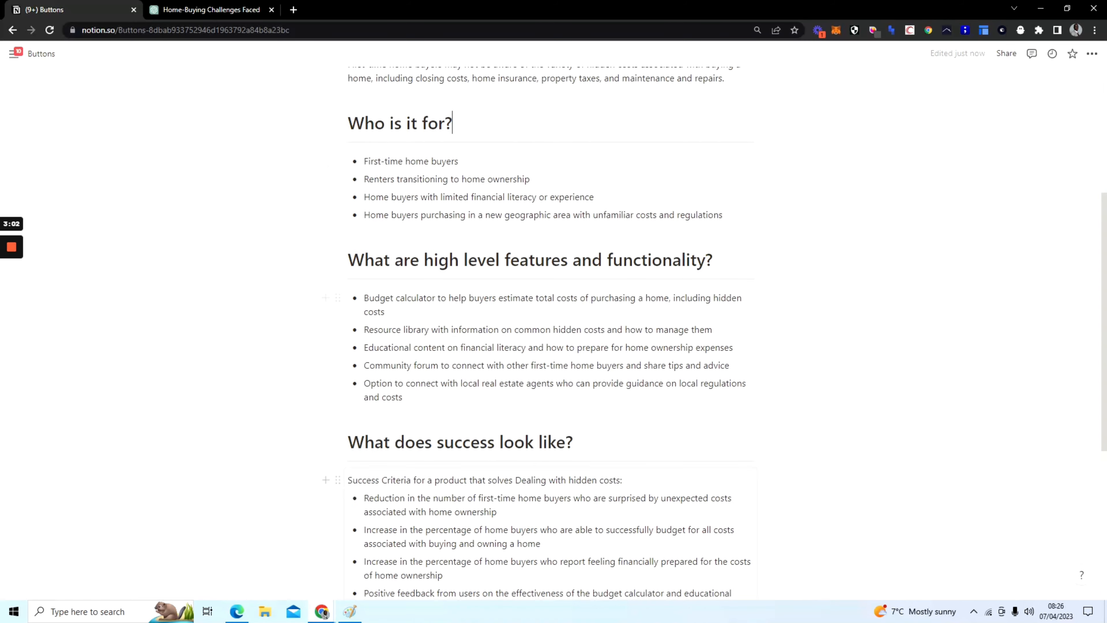
{"action": "left_click_drag", "start_coordinate": [502, 535], "coordinate": [331, 221]}
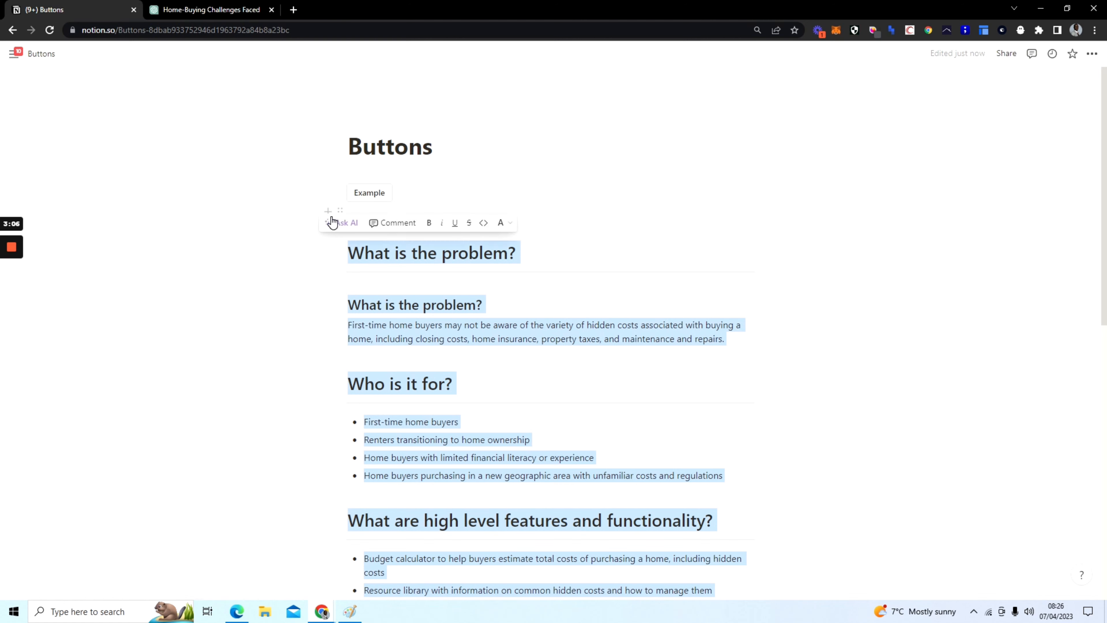
{"action": "key", "text": "BackSpace"}
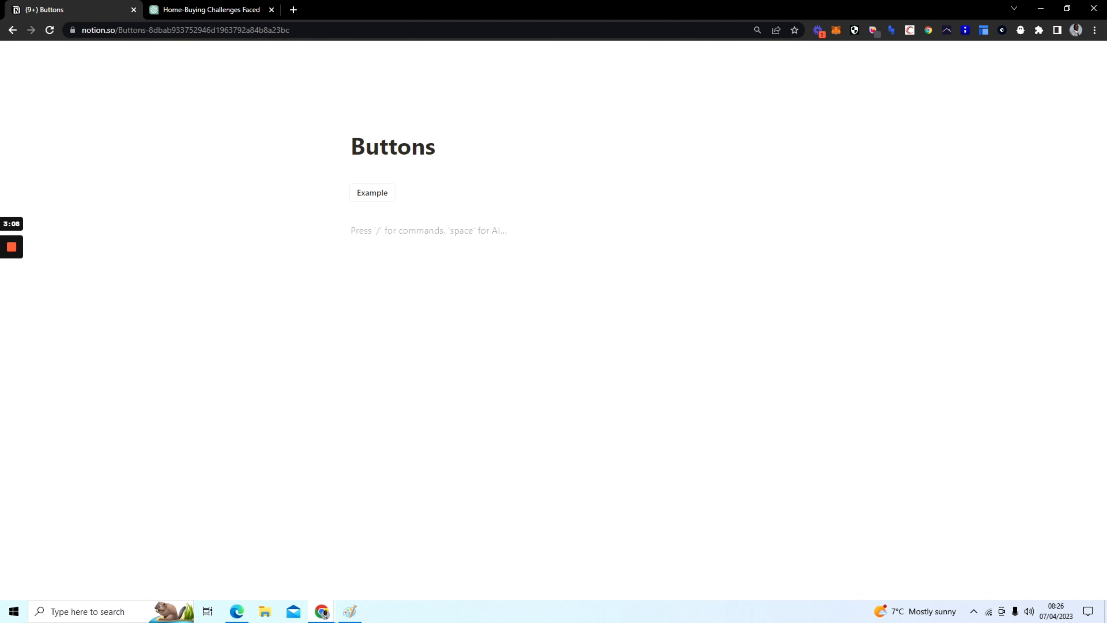
Step: Add a new button block below the Example button and give it an Insert blocks step
{"action": "type", "text": "/"}
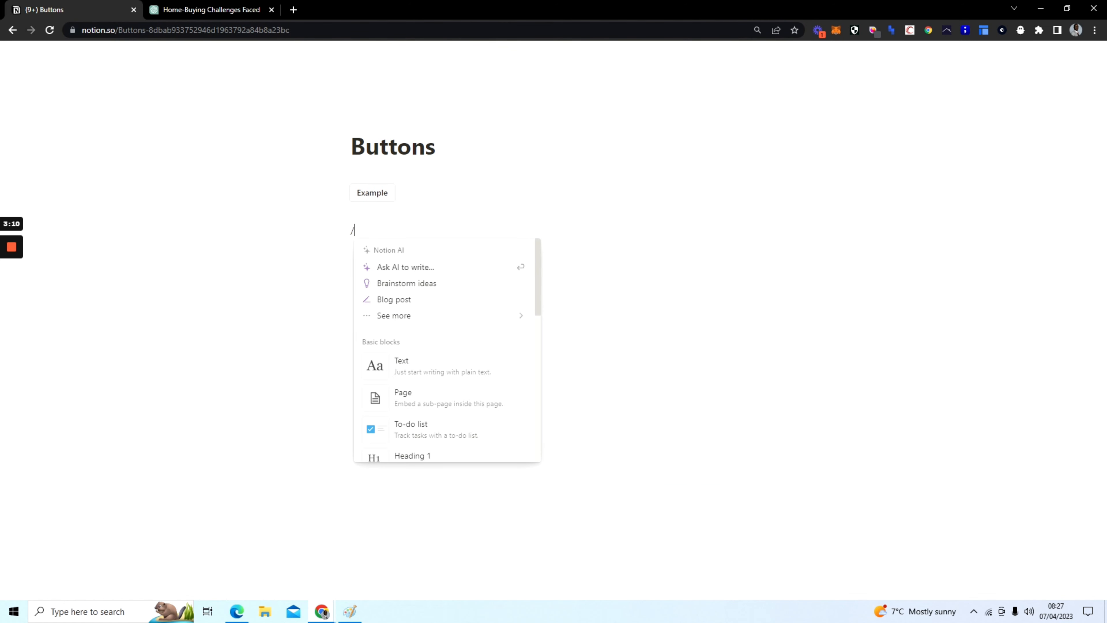
{"action": "type", "text": "butt"}
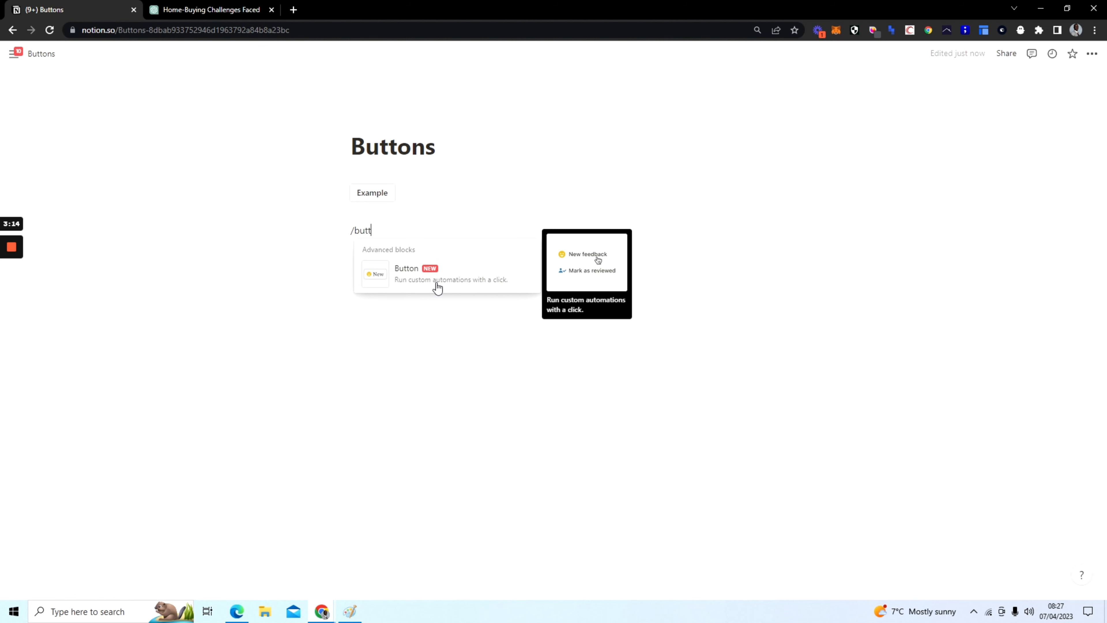
{"action": "left_click", "coordinate": [477, 288]}
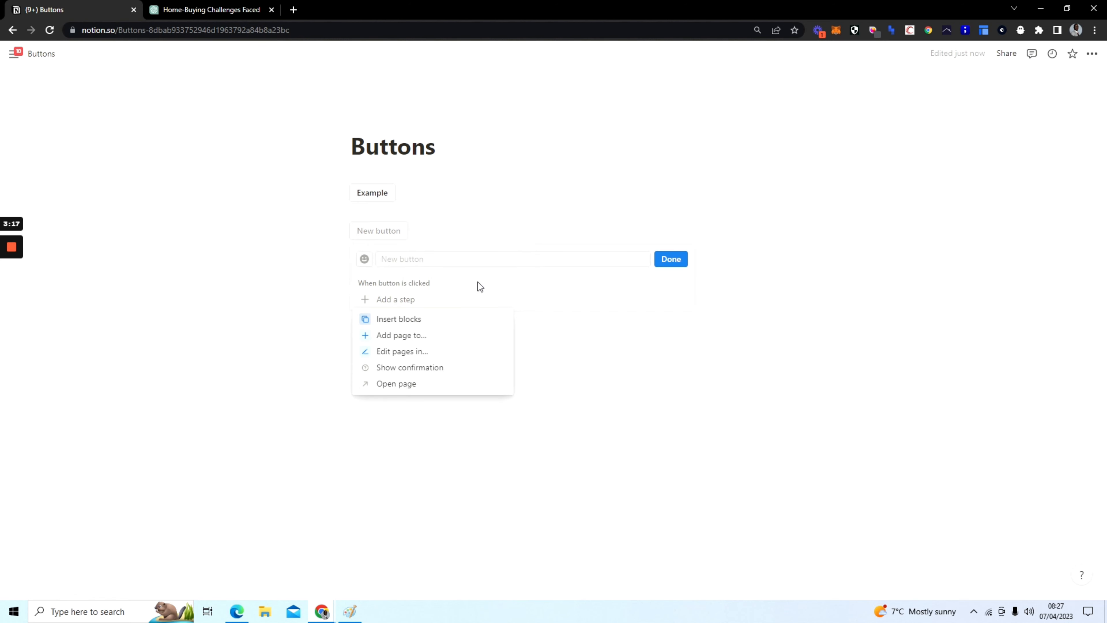
{"action": "left_click", "coordinate": [473, 325]}
{"action": "left_click", "coordinate": [472, 329]}
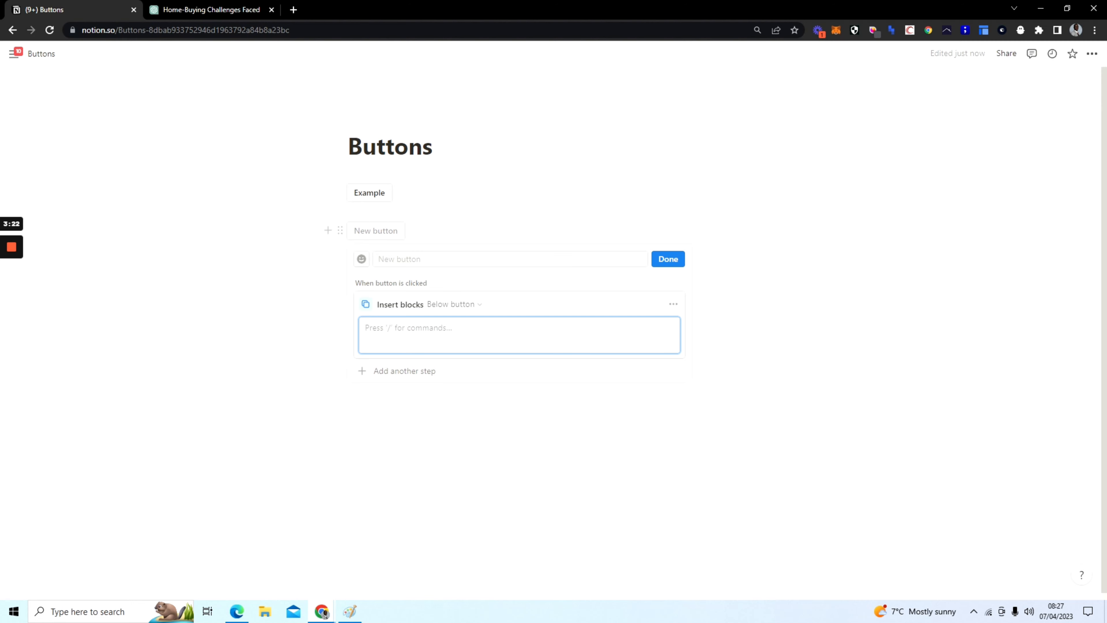
Step: Add a Heading 1 block reading "Hello World" to the new button's Insert blocks content
{"action": "type", "text": "/"}
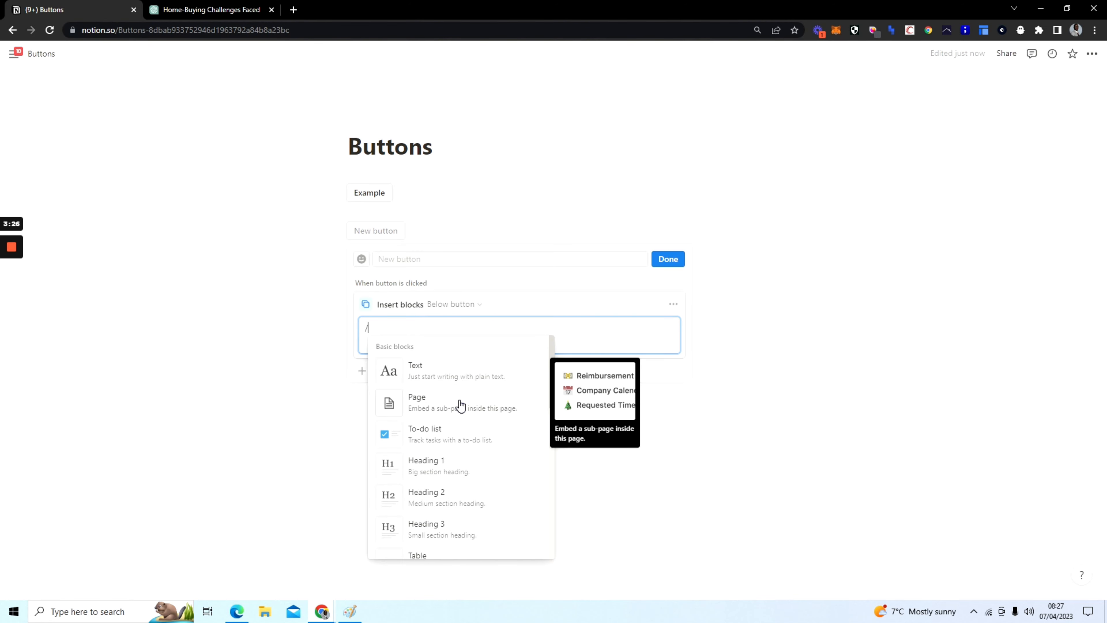
{"action": "left_click", "coordinate": [471, 467]}
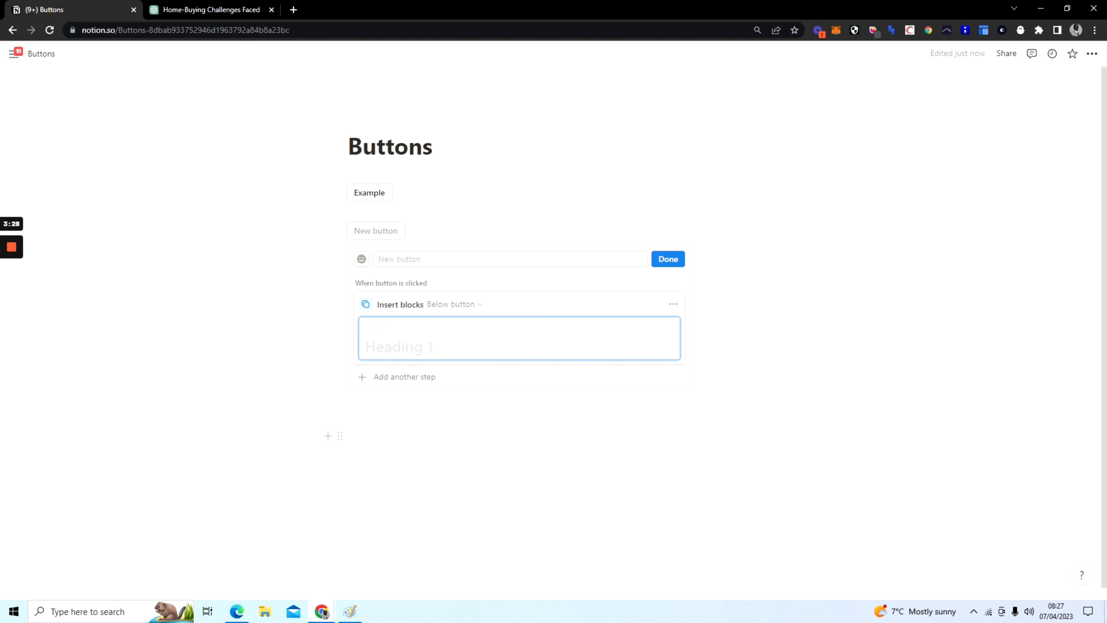
{"action": "type", "text": "Hello"}
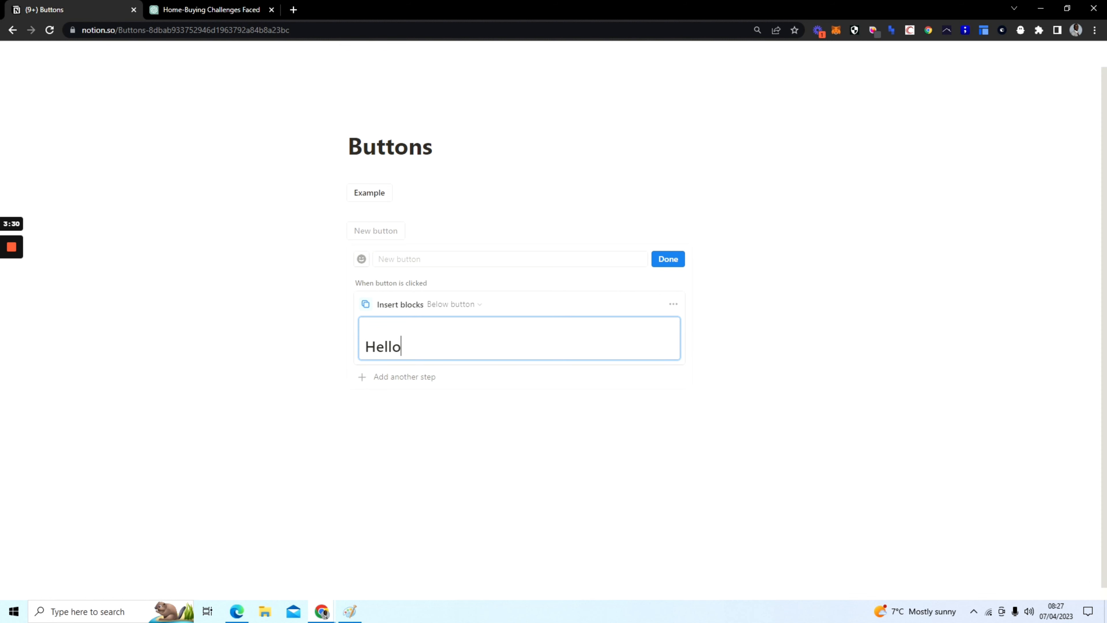
{"action": "type", "text": " World"}
{"action": "key", "text": "Return"}
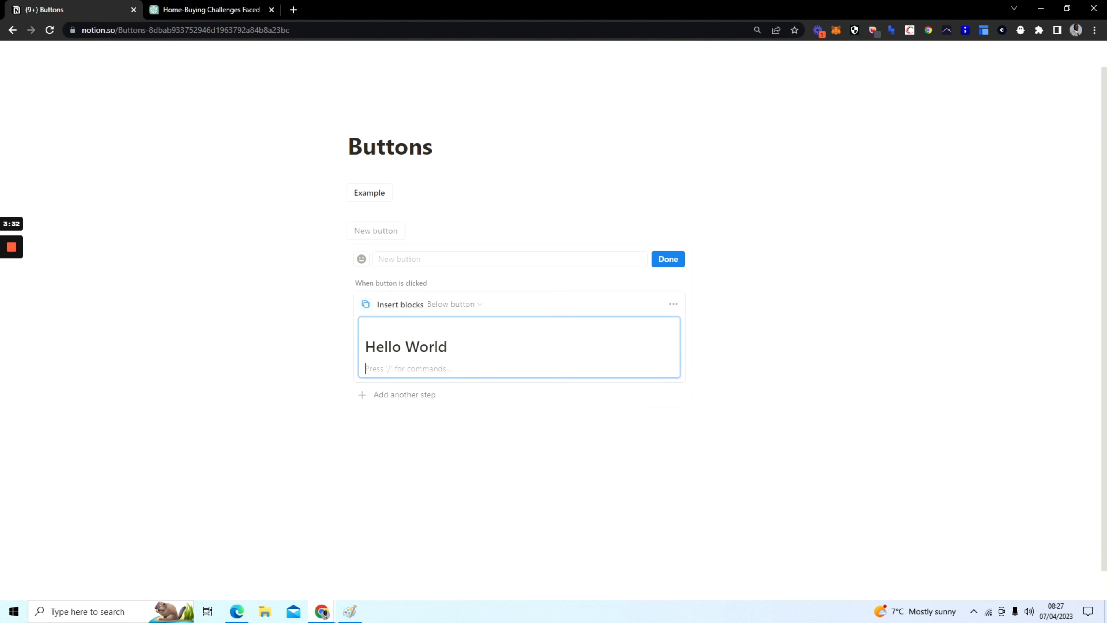
Step: Add a Heading 2 block reading "This is an example" below the Hello World heading in the button's content
{"action": "type", "text": "/"}
{"action": "scroll", "coordinate": [466, 247], "scroll_direction": "down", "scroll_amount": 3}
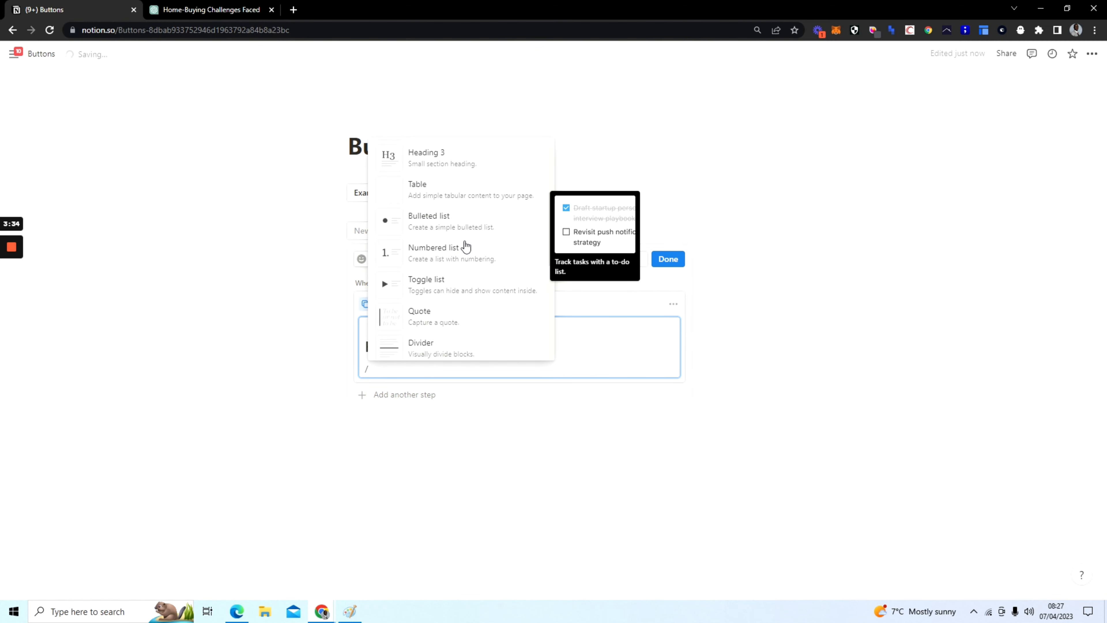
{"action": "scroll", "coordinate": [461, 241], "scroll_direction": "up", "scroll_amount": 3}
{"action": "left_click", "coordinate": [460, 292]}
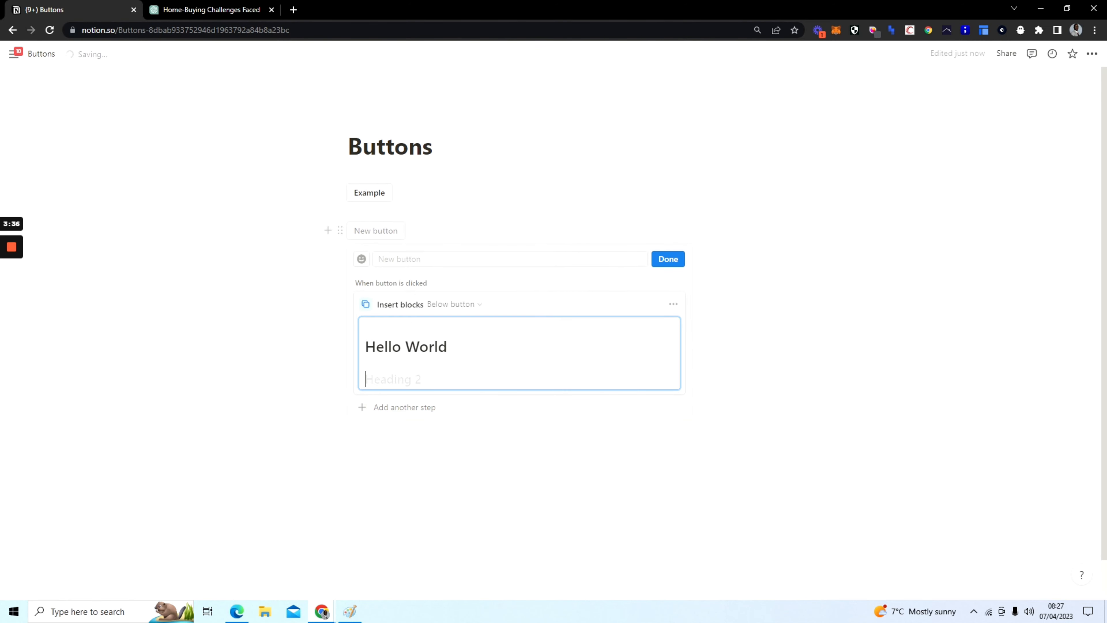
{"action": "type", "text": "This is a"}
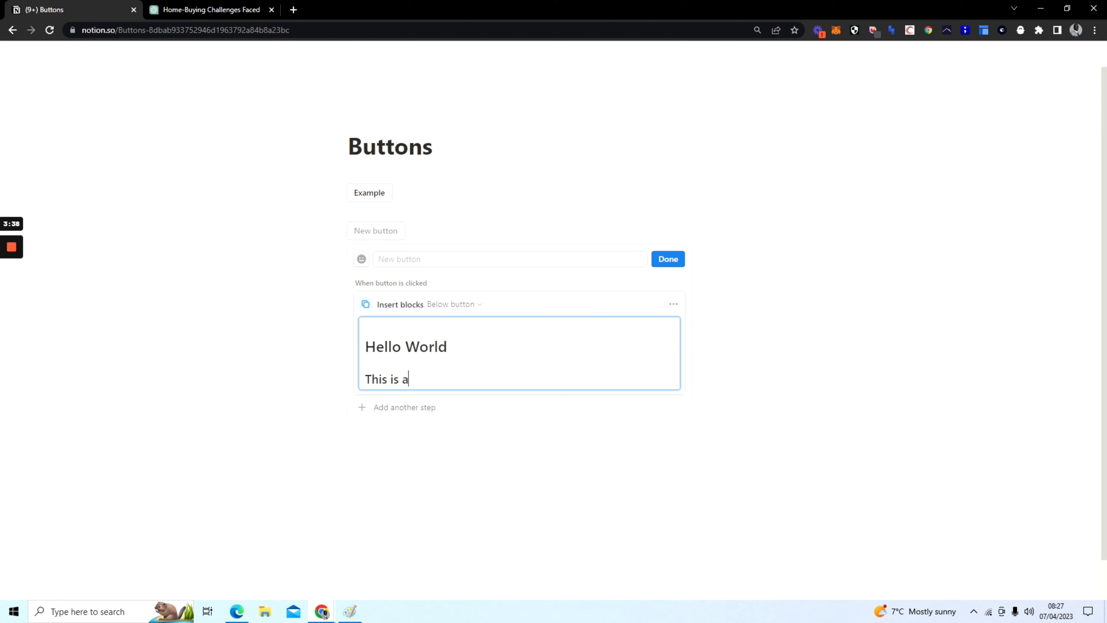
{"action": "type", "text": "n example"}
{"action": "key", "text": "Return"}
Step: Add a divider and an empty callout below the "This is an example" heading in the button's content
{"action": "type", "text": "/"}
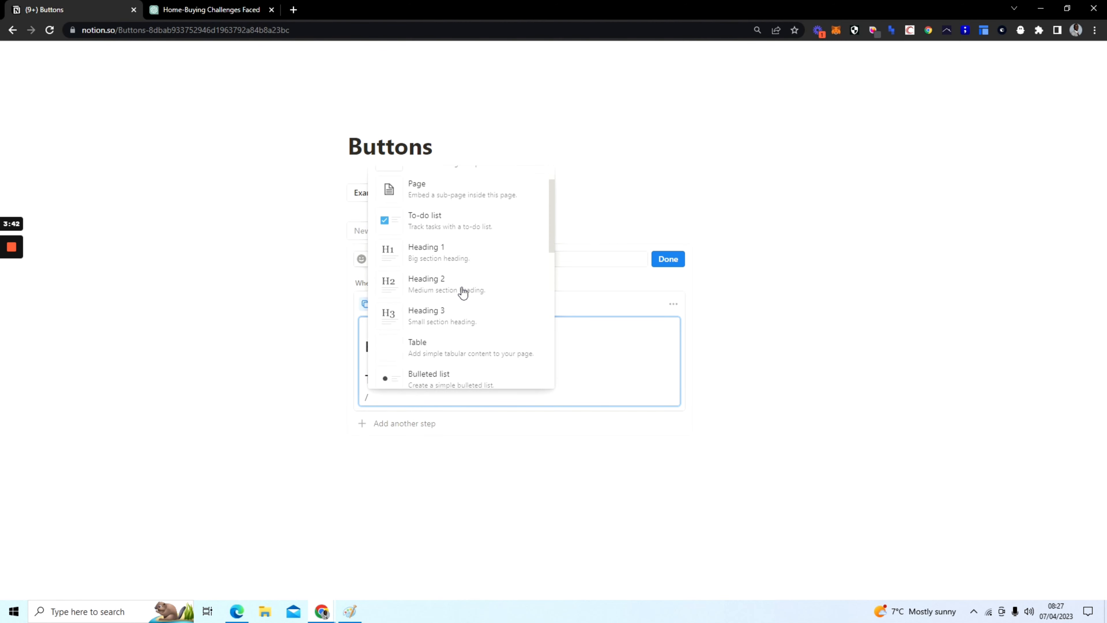
{"action": "scroll", "coordinate": [461, 292], "scroll_direction": "down", "scroll_amount": 5}
{"action": "left_click", "coordinate": [455, 324]}
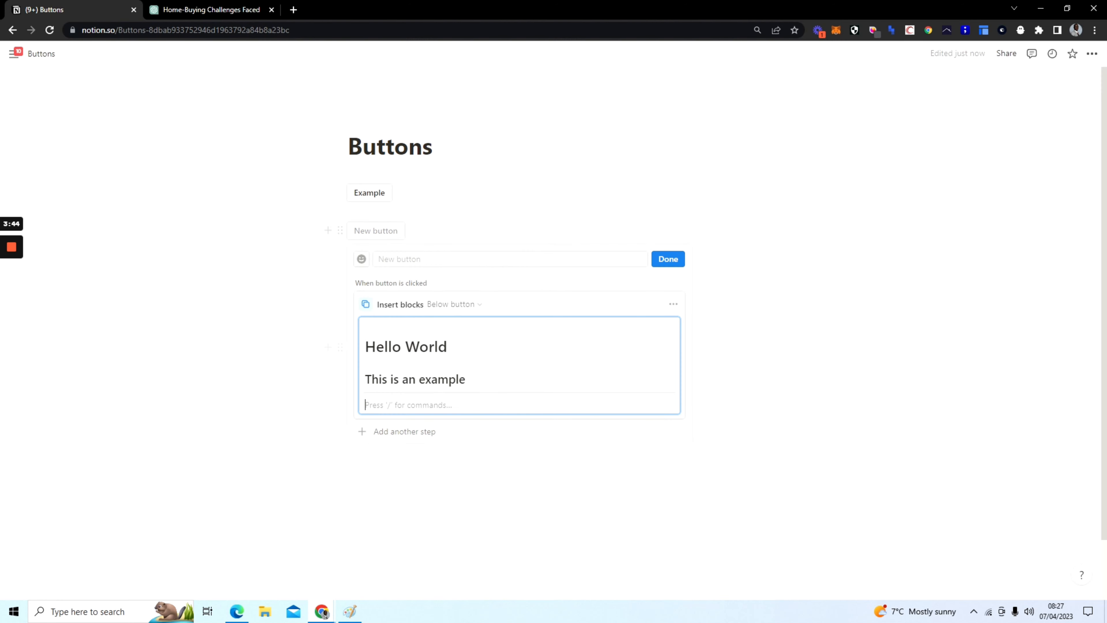
{"action": "type", "text": "/"}
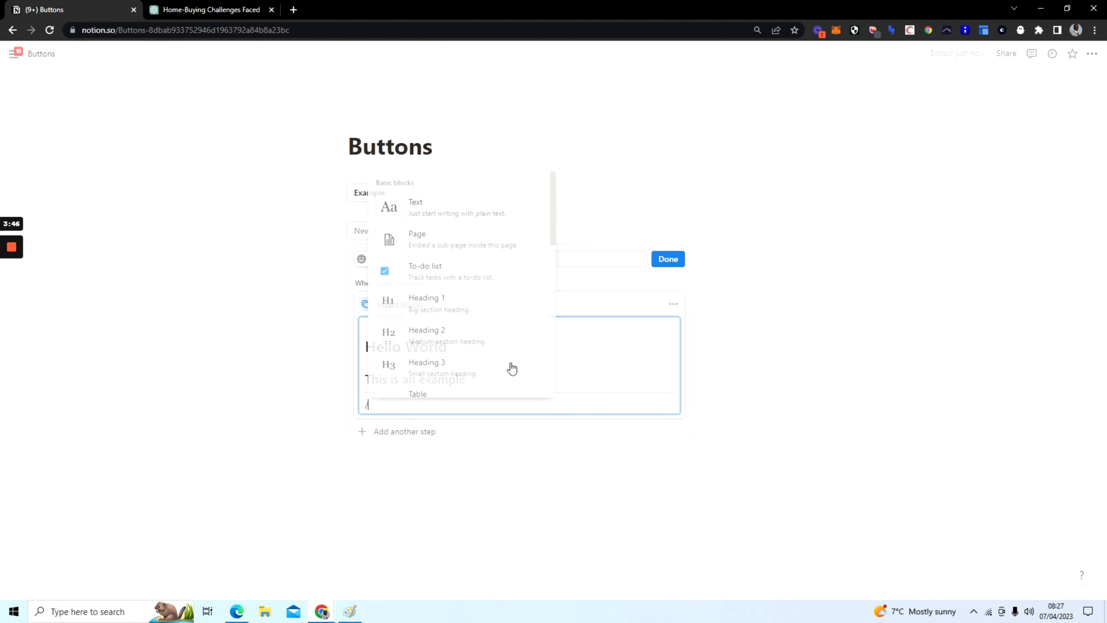
{"action": "scroll", "coordinate": [439, 298], "scroll_direction": "down", "scroll_amount": 5}
{"action": "scroll", "coordinate": [440, 294], "scroll_direction": "down", "scroll_amount": 3}
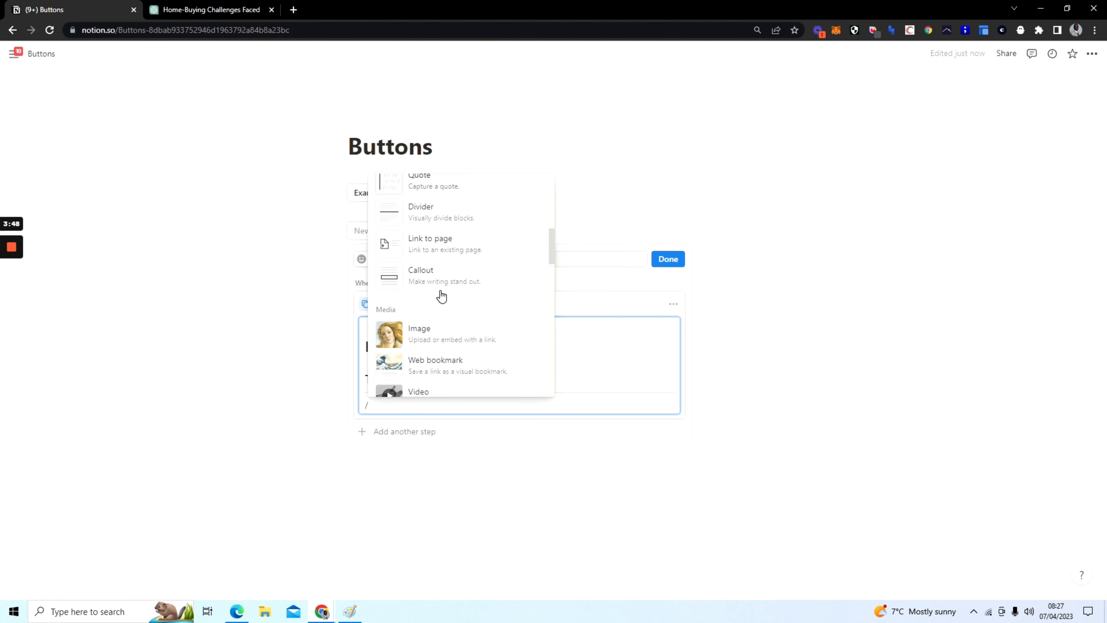
{"action": "left_click", "coordinate": [452, 279]}
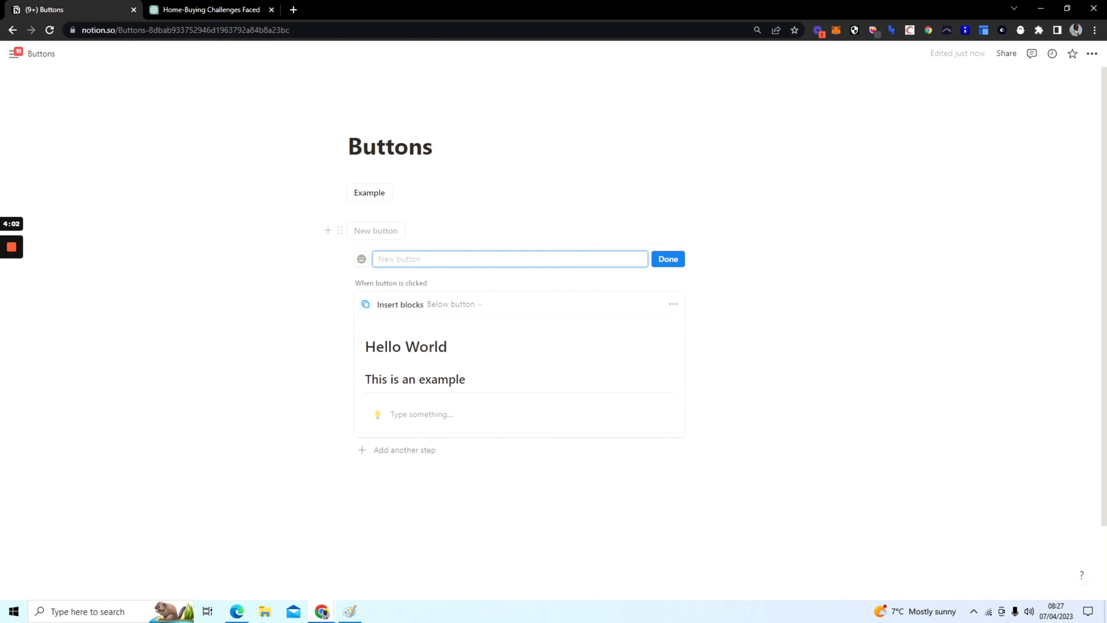
Step: Name the new button "Example 2", finish editing it, and run it once to insert its blocks below
{"action": "type", "text": "Example 2"}
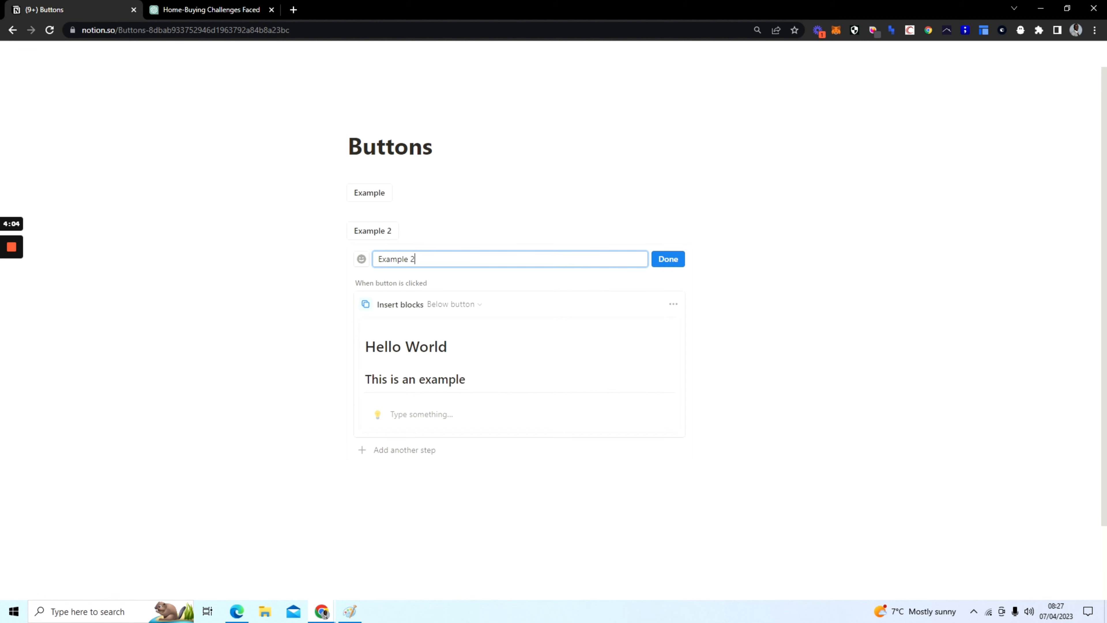
{"action": "left_click", "coordinate": [664, 262]}
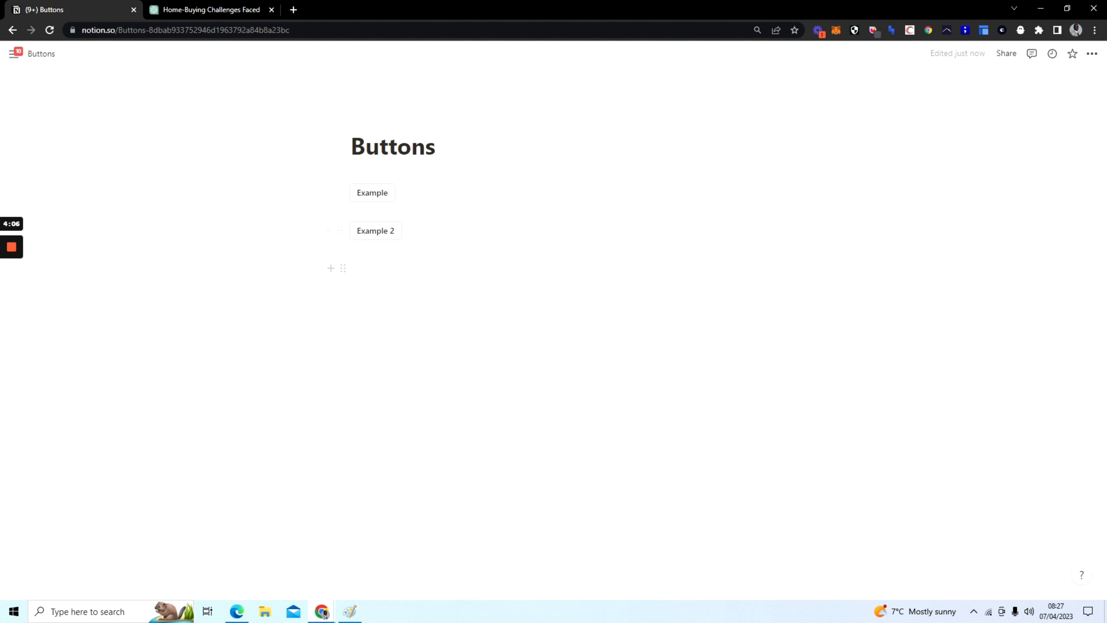
{"action": "left_click", "coordinate": [374, 237]}
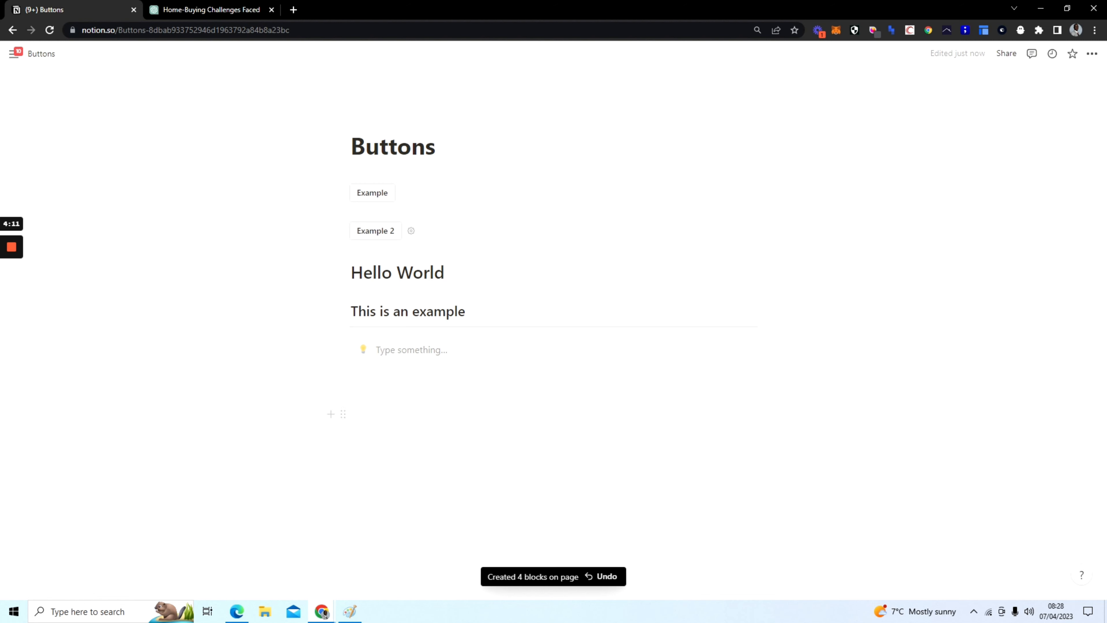
{"action": "left_click", "coordinate": [445, 272]}
{"action": "left_click", "coordinate": [351, 413]}
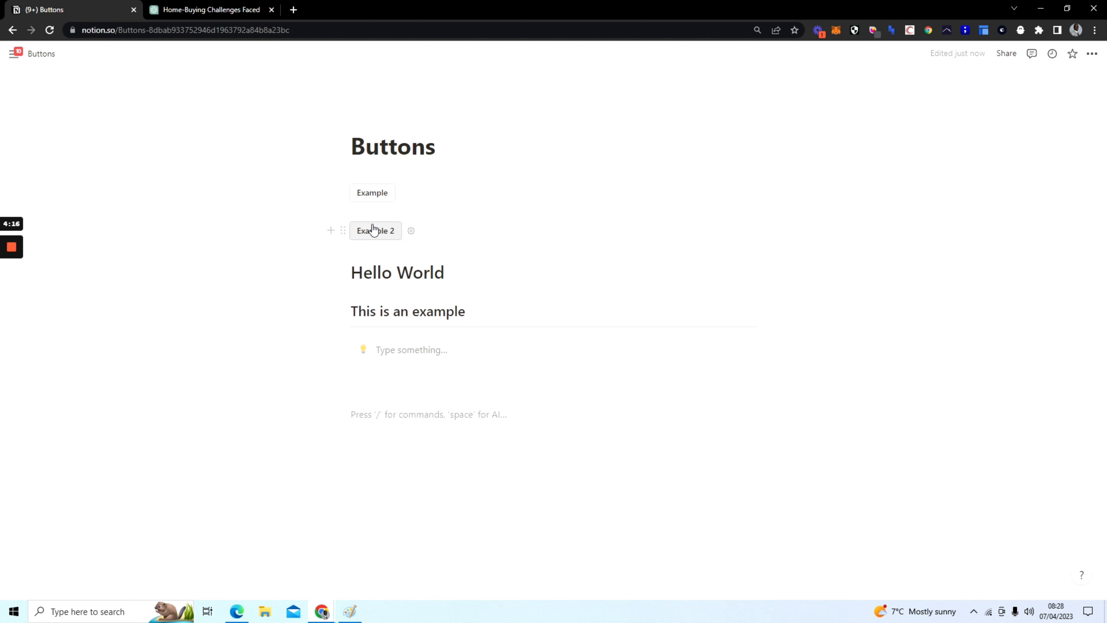
Step: Run the Example 2 button a second time and select the two headings in the lower inserted set
{"action": "left_click", "coordinate": [384, 232]}
{"action": "scroll", "coordinate": [390, 262], "scroll_direction": "down", "scroll_amount": 3}
{"action": "left_click", "coordinate": [392, 423]}
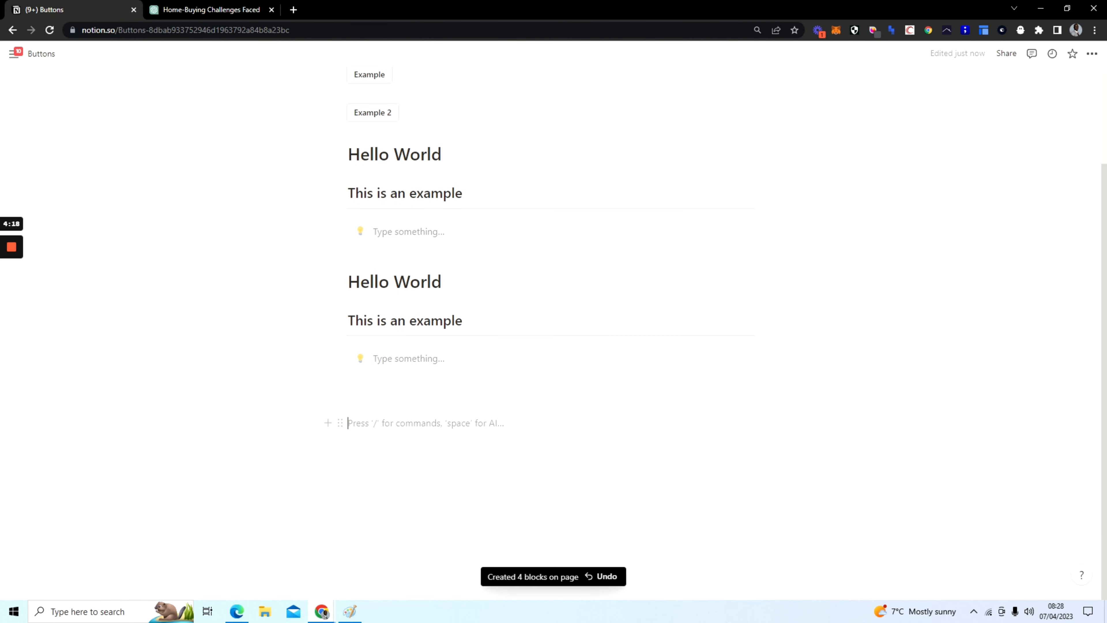
{"action": "left_click_drag", "start_coordinate": [378, 334], "coordinate": [348, 281]}
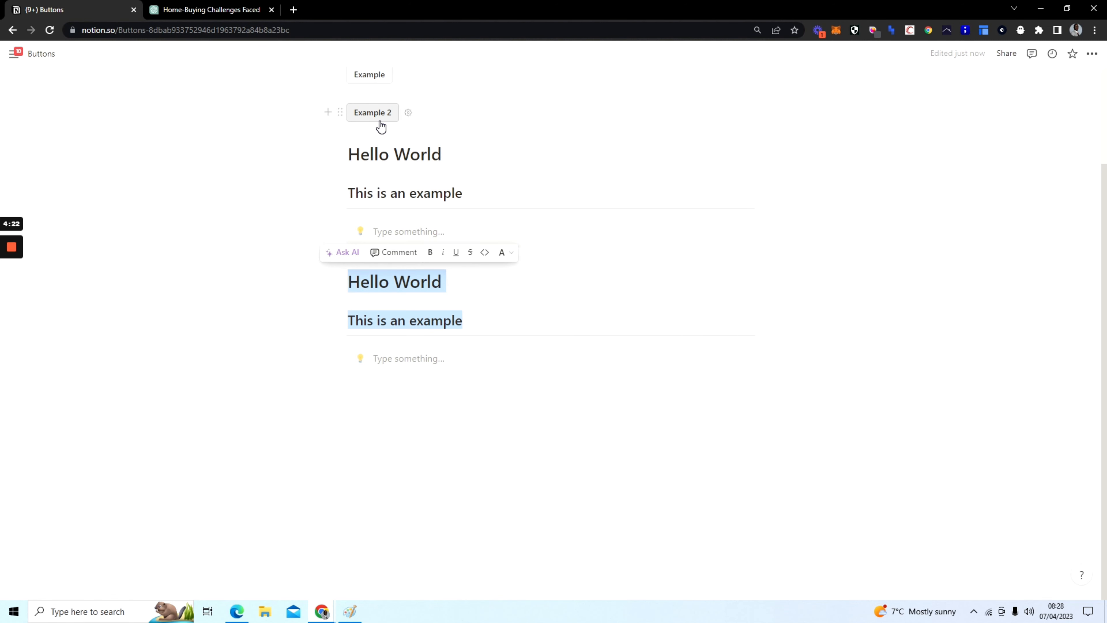
Step: Edit the Example 2 button to add a Show confirmation step, keep its Continue and Cancel labels, and save it
{"action": "scroll", "coordinate": [410, 231], "scroll_direction": "up", "scroll_amount": 3}
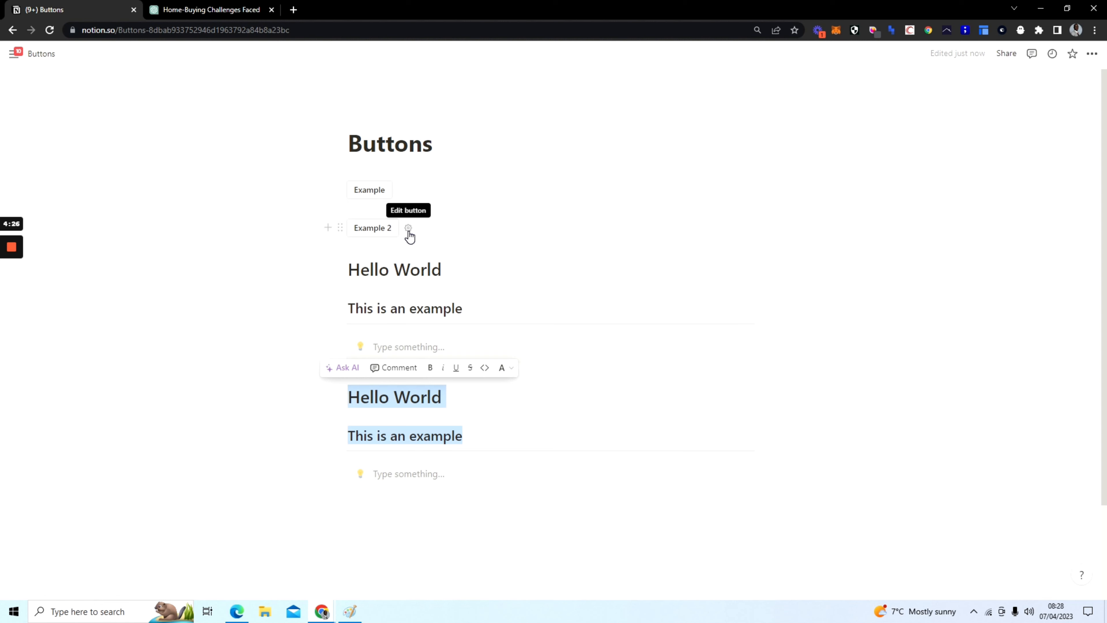
{"action": "left_click", "coordinate": [409, 232]}
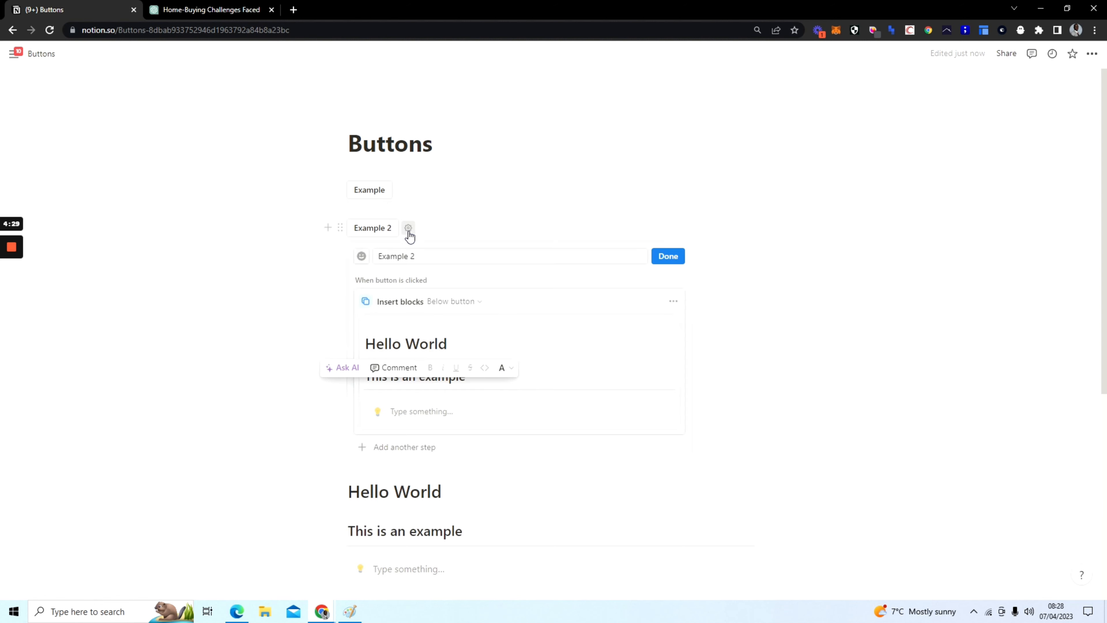
{"action": "left_click", "coordinate": [447, 344]}
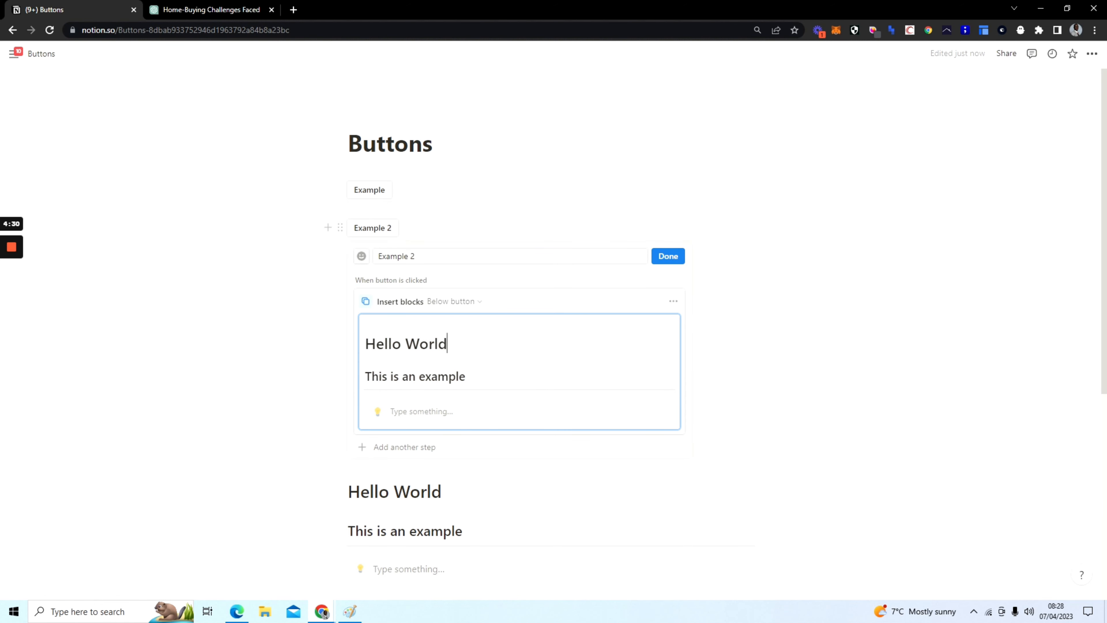
{"action": "left_click", "coordinate": [403, 446]}
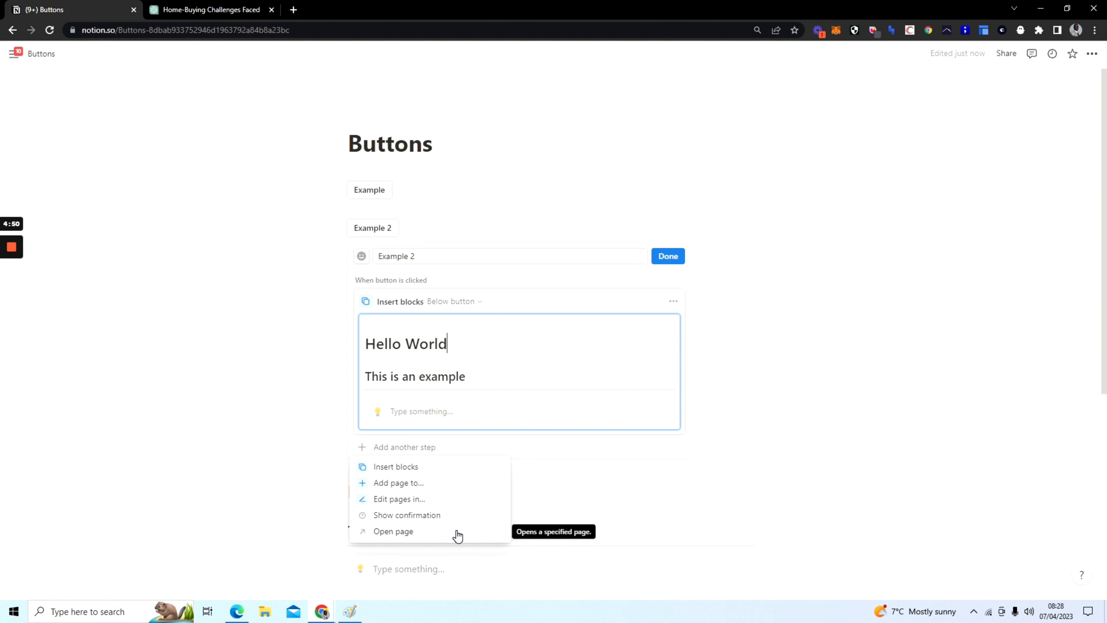
{"action": "left_click", "coordinate": [452, 515]}
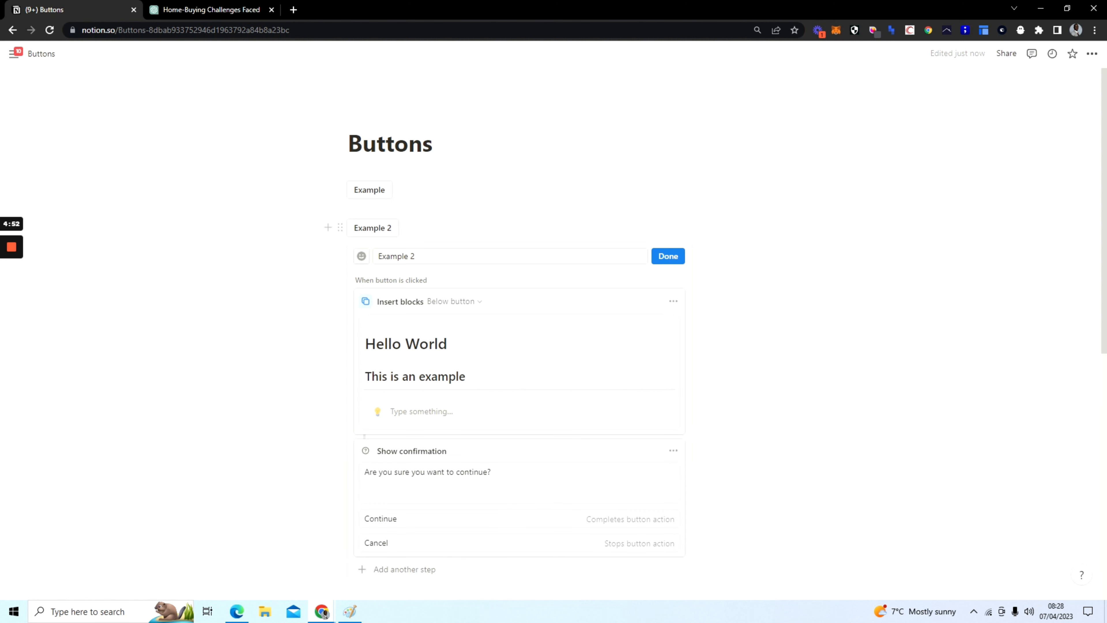
{"action": "scroll", "coordinate": [519, 332], "scroll_direction": "down", "scroll_amount": 4}
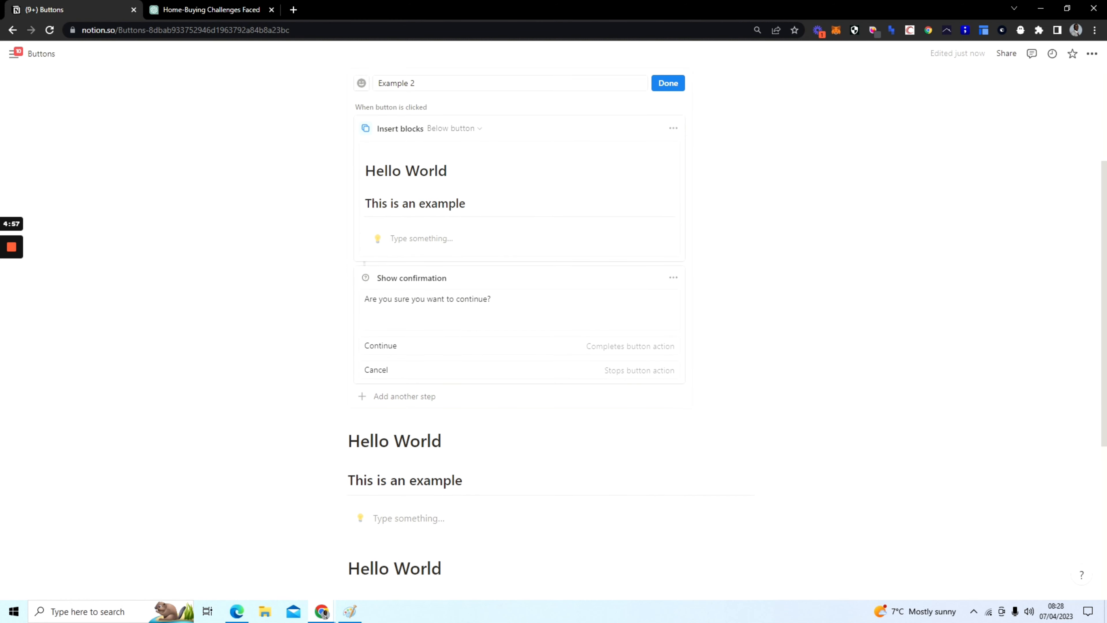
{"action": "left_click", "coordinate": [397, 345]}
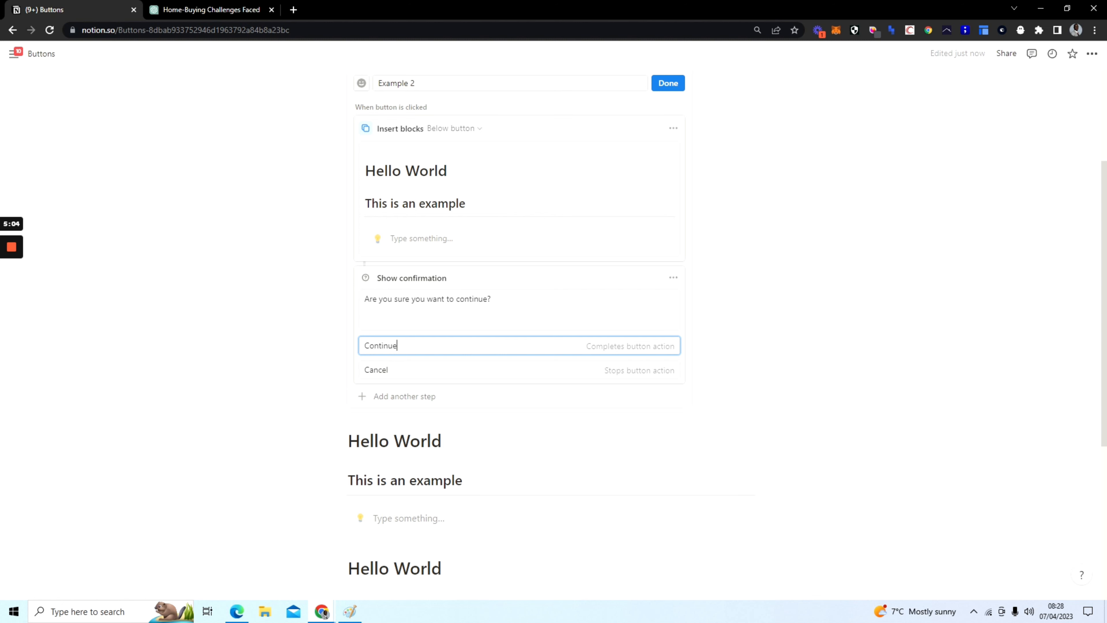
{"action": "left_click", "coordinate": [389, 369]}
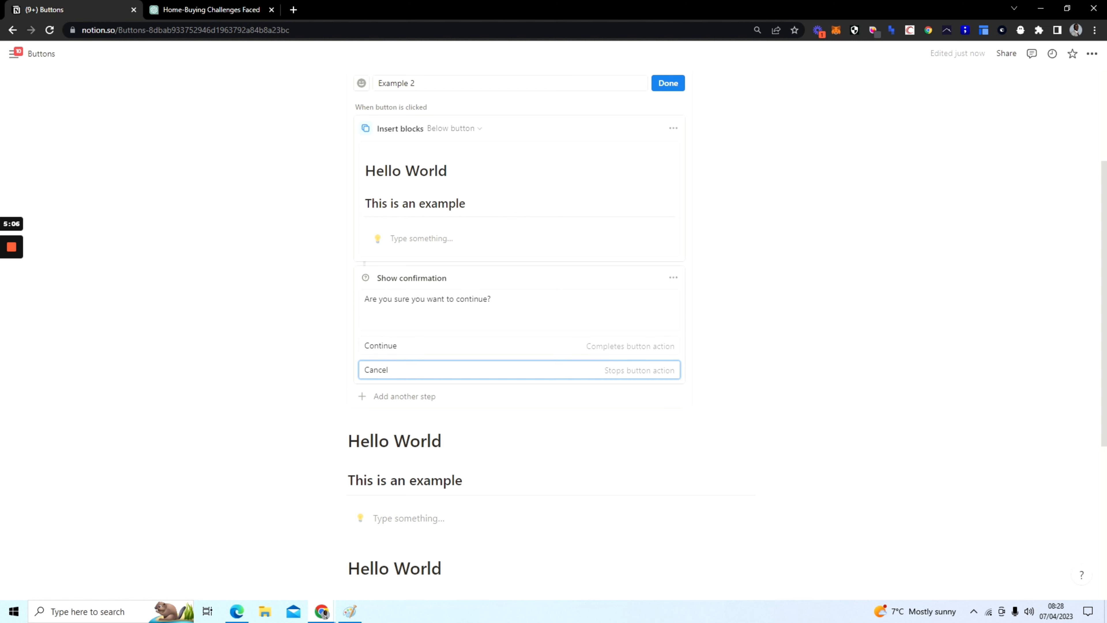
{"action": "scroll", "coordinate": [519, 203], "scroll_direction": "up", "scroll_amount": 2}
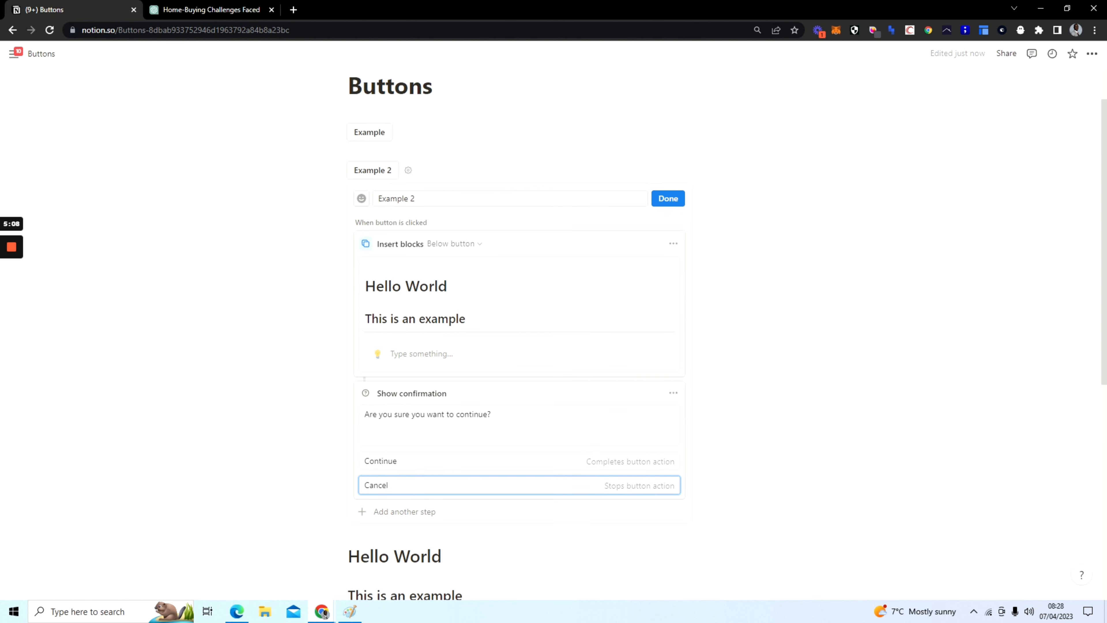
{"action": "left_click", "coordinate": [667, 198]}
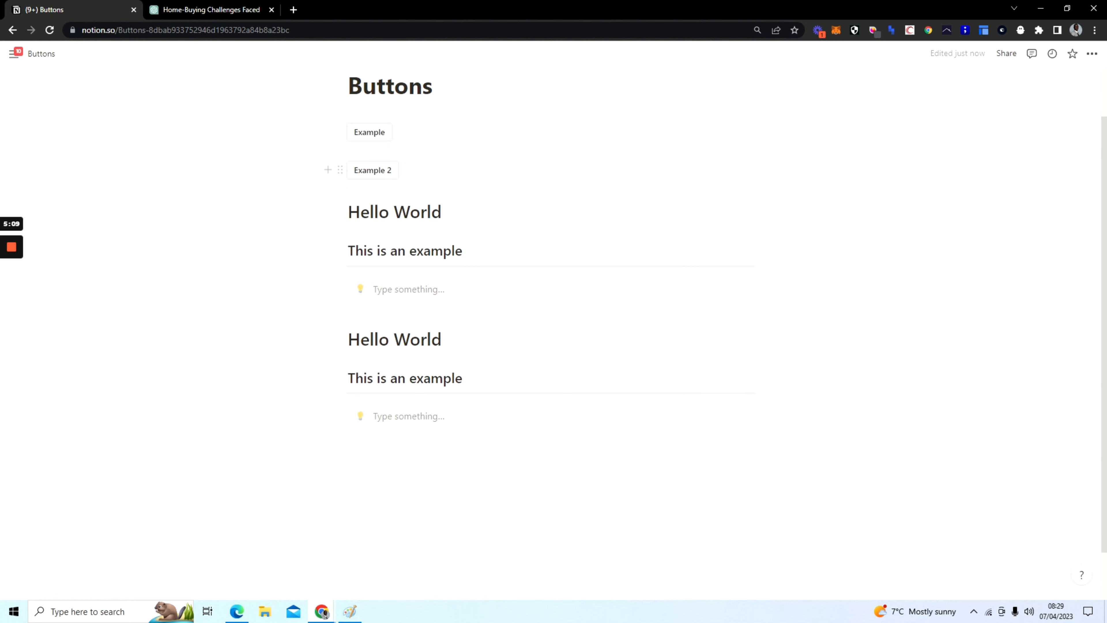
Step: Run the Example 2 button and choose to continue in its confirmation prompt
{"action": "left_click", "coordinate": [356, 167]}
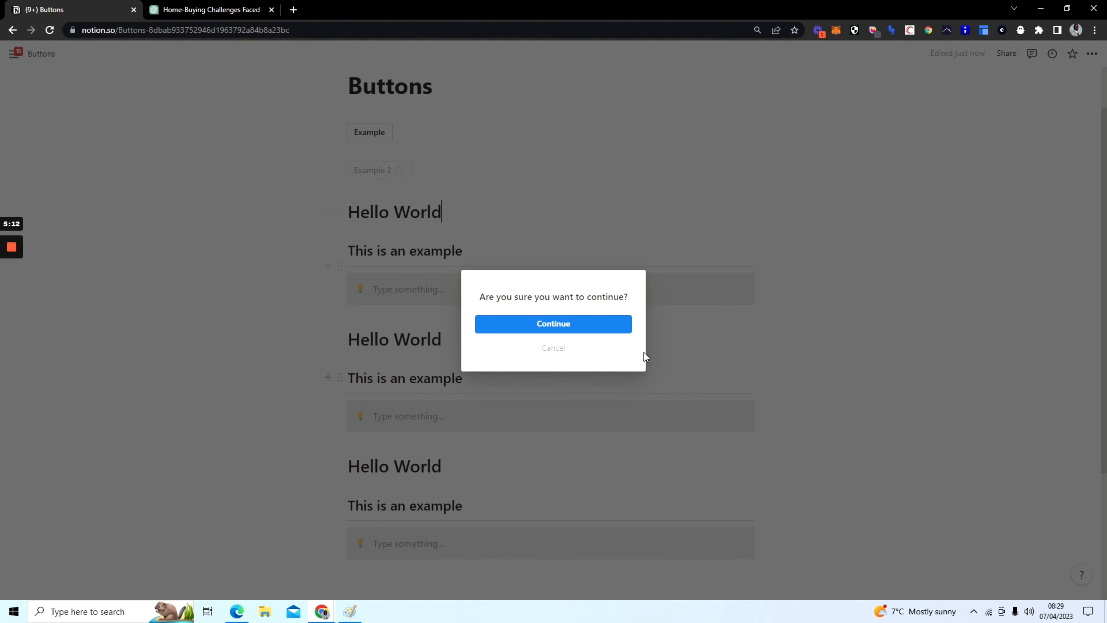
{"action": "left_click", "coordinate": [572, 328]}
{"action": "scroll", "coordinate": [394, 206], "scroll_direction": "down", "scroll_amount": 1}
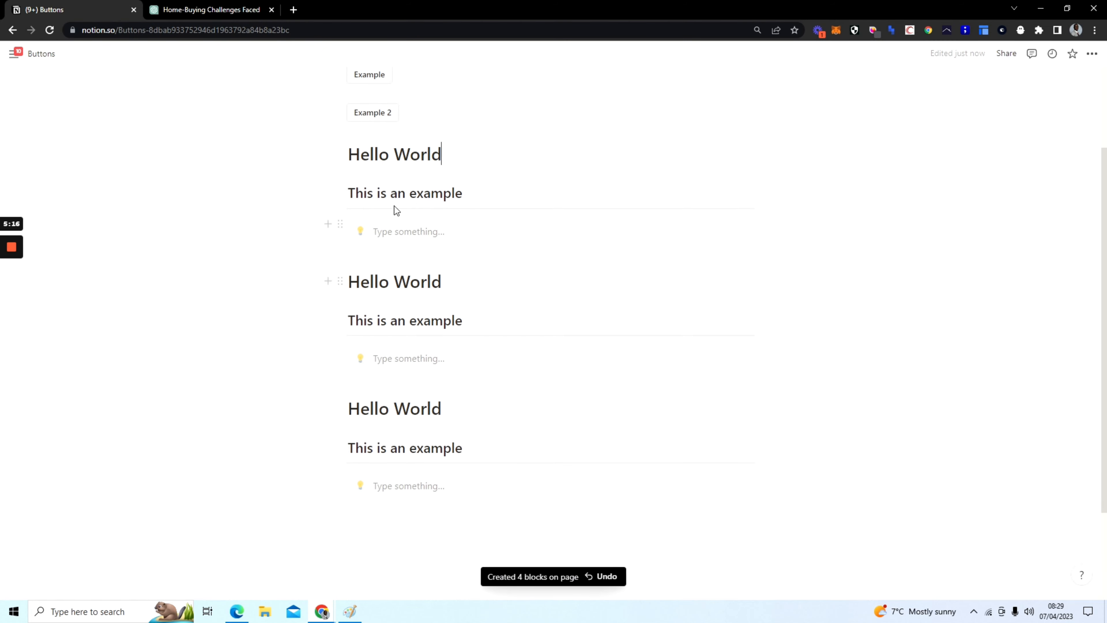
Step: Run the Example 2 button again, cancel at its confirmation prompt, and check the blocks on the page
{"action": "left_click", "coordinate": [372, 112]}
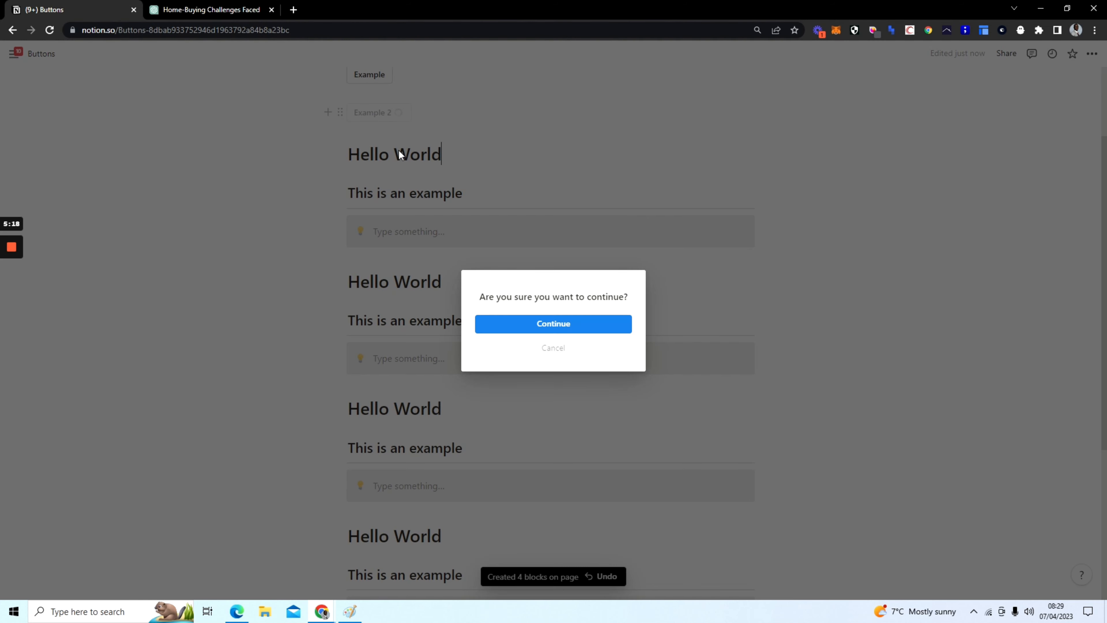
{"action": "left_click", "coordinate": [553, 348]}
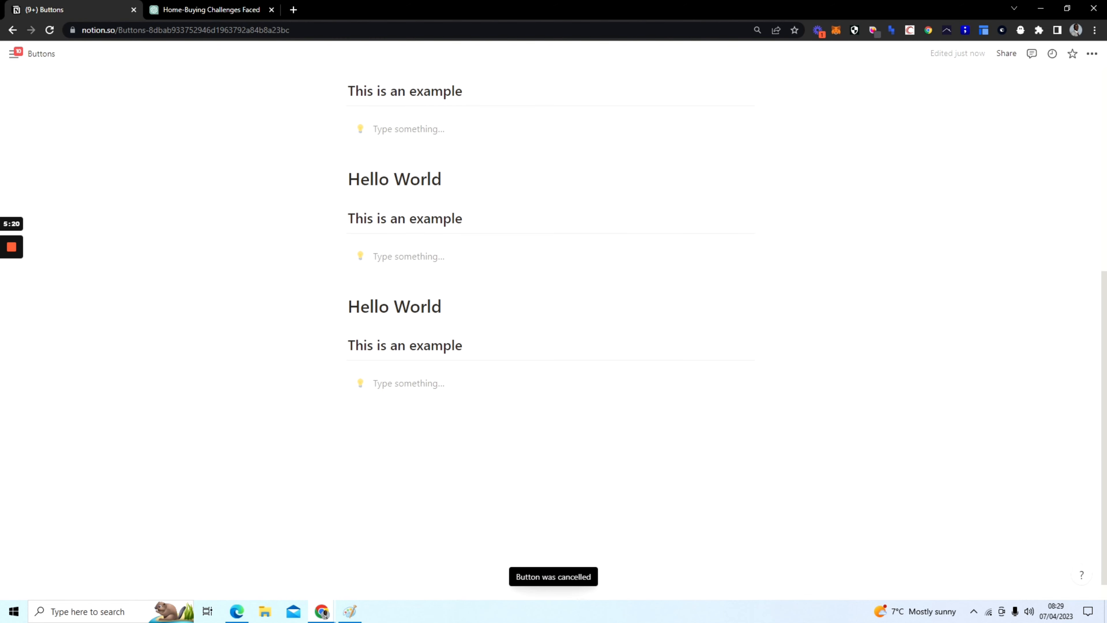
{"action": "scroll", "coordinate": [551, 314], "scroll_direction": "up", "scroll_amount": 3}
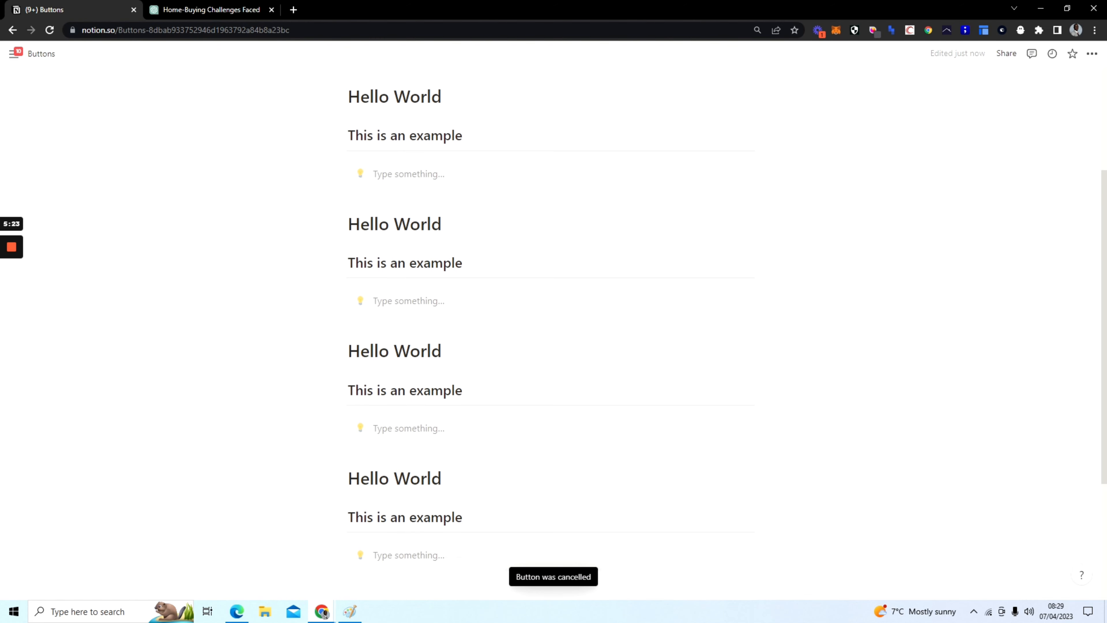
{"action": "scroll", "coordinate": [551, 314], "scroll_direction": "up", "scroll_amount": 2}
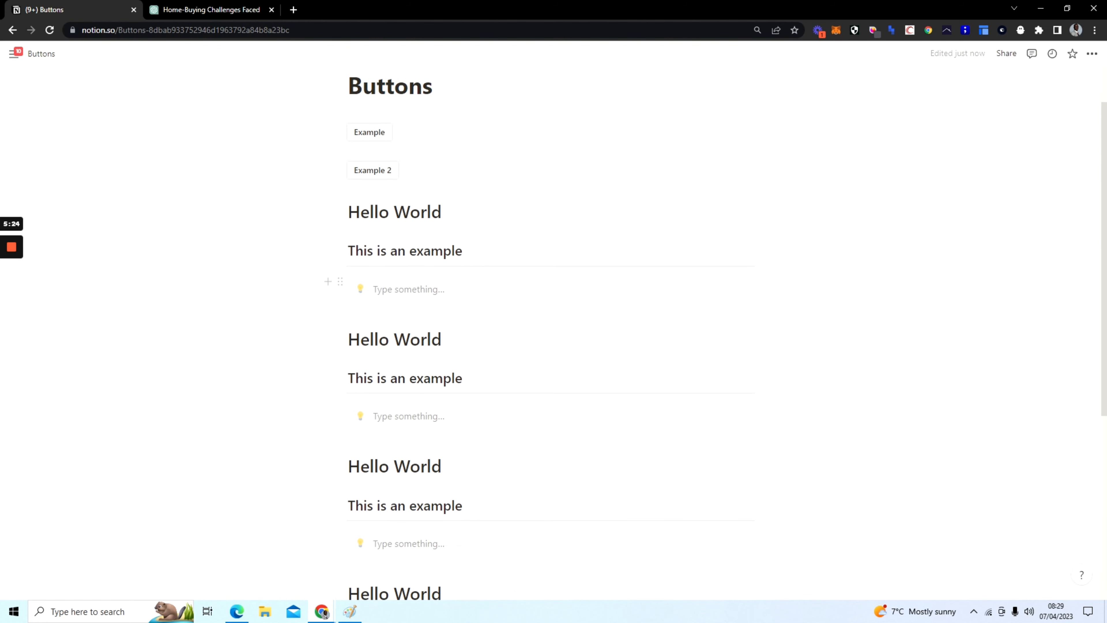